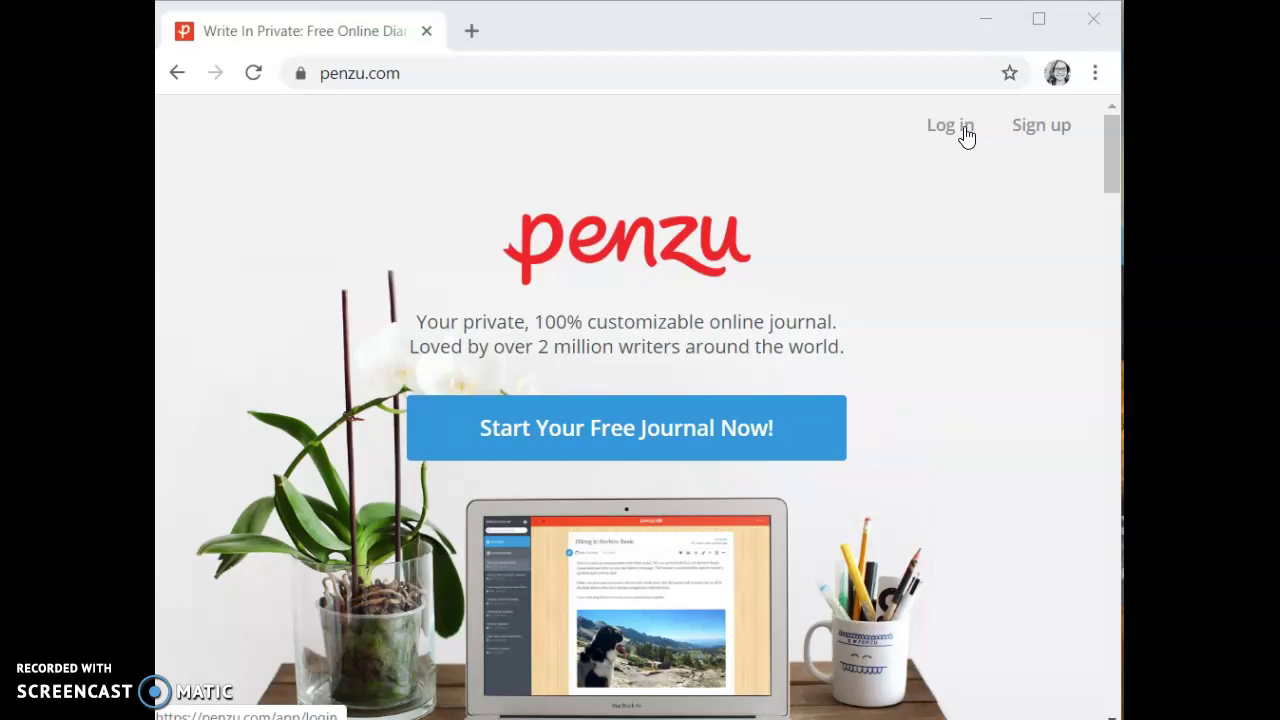
# Sign in to Penzu with the account email address and password.
pyautogui.click(963, 133)
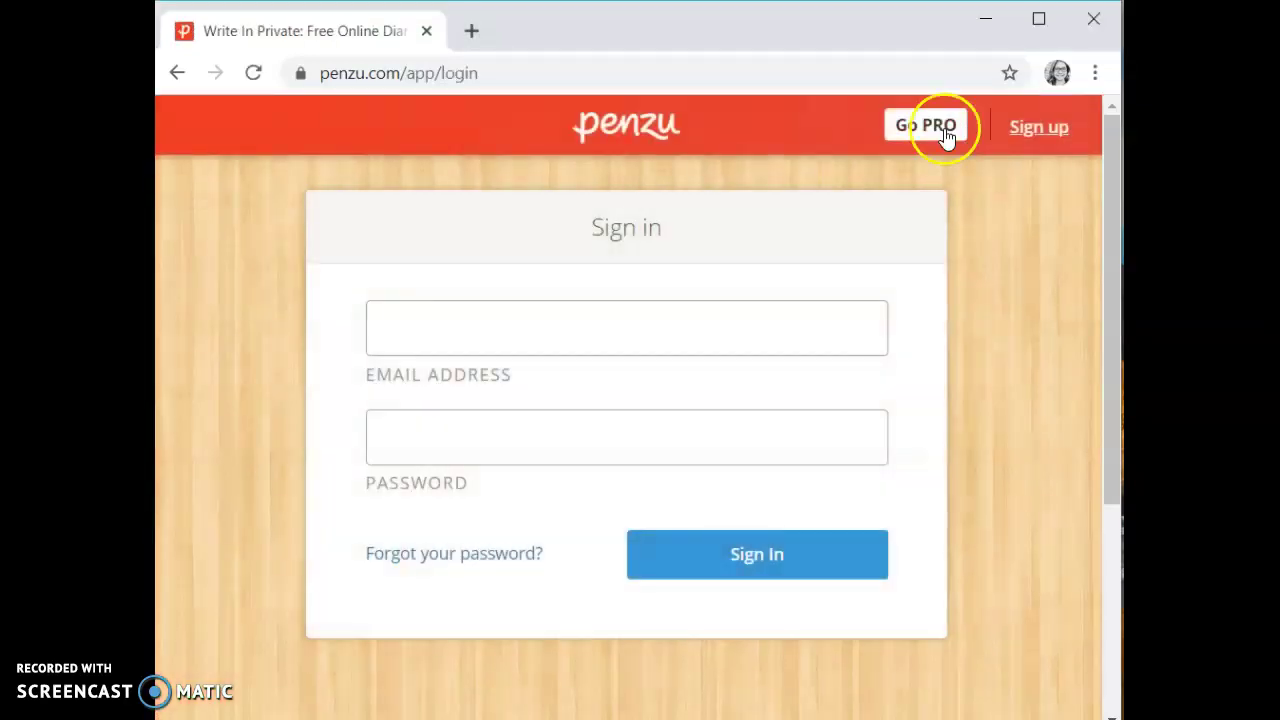
pyautogui.click(488, 329)
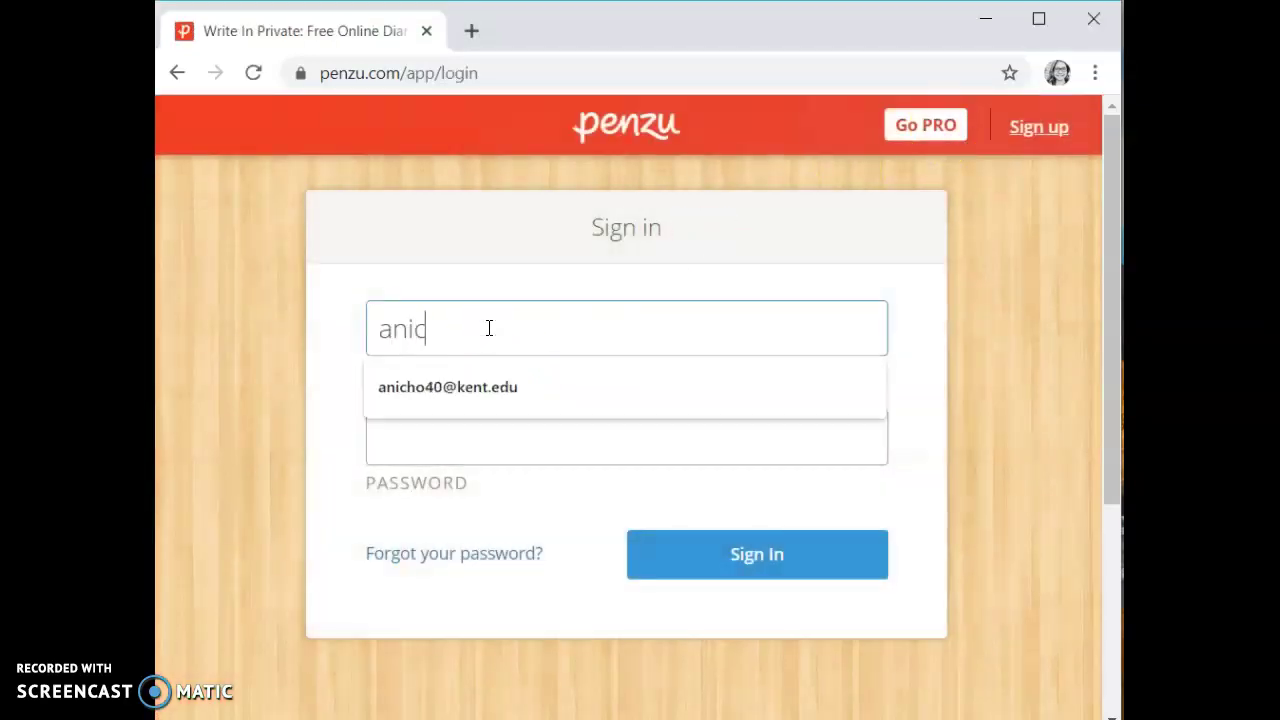
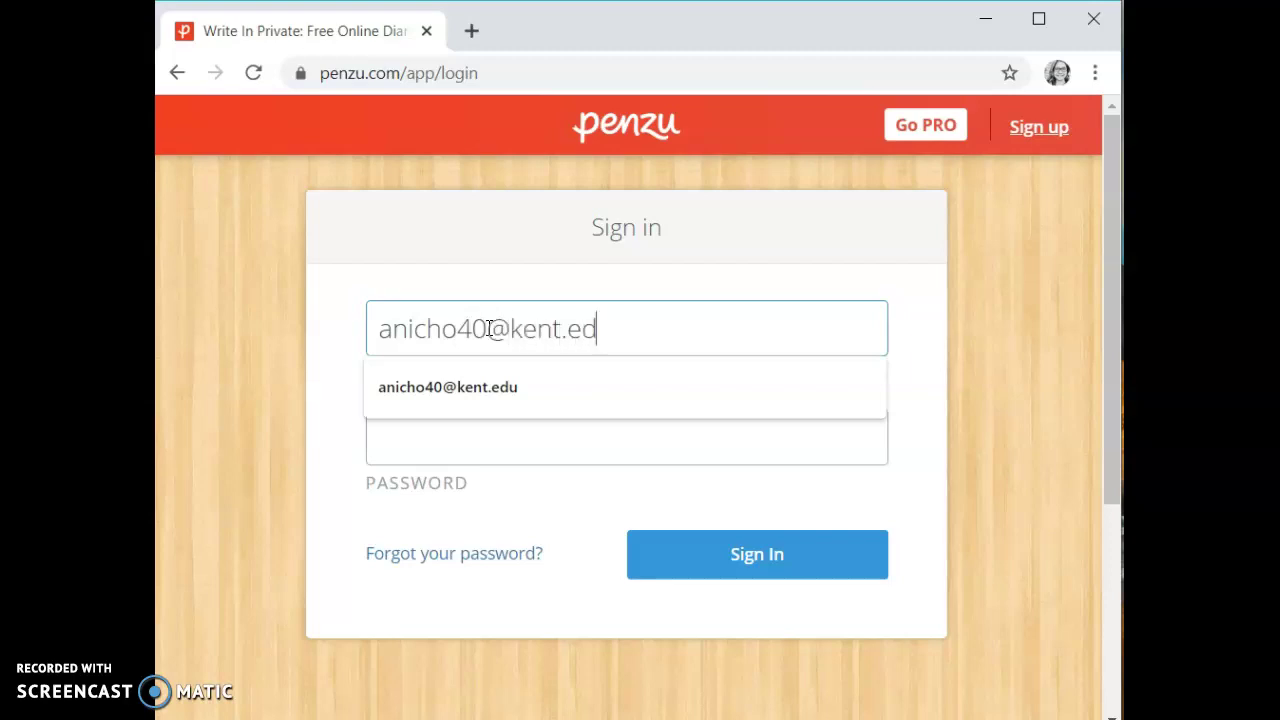
pyautogui.press('Tab')
pyautogui.write('*****')
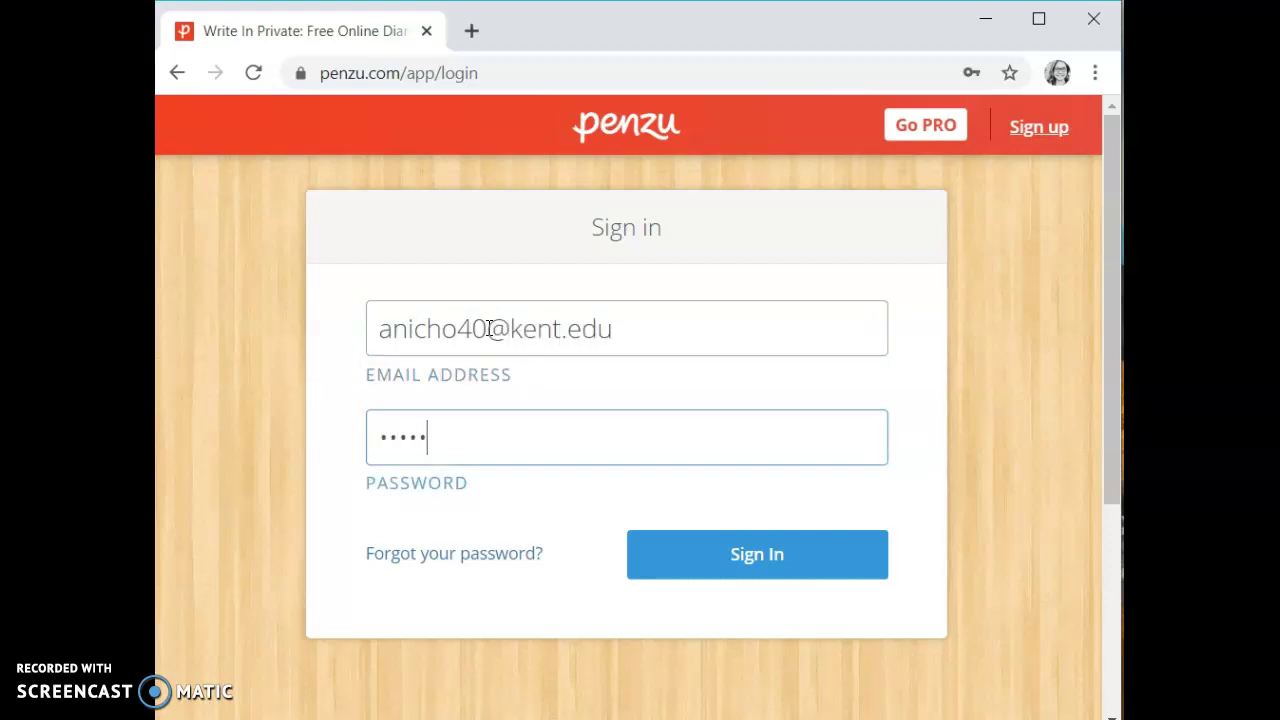
pyautogui.write('*********')
pyautogui.press('Return')
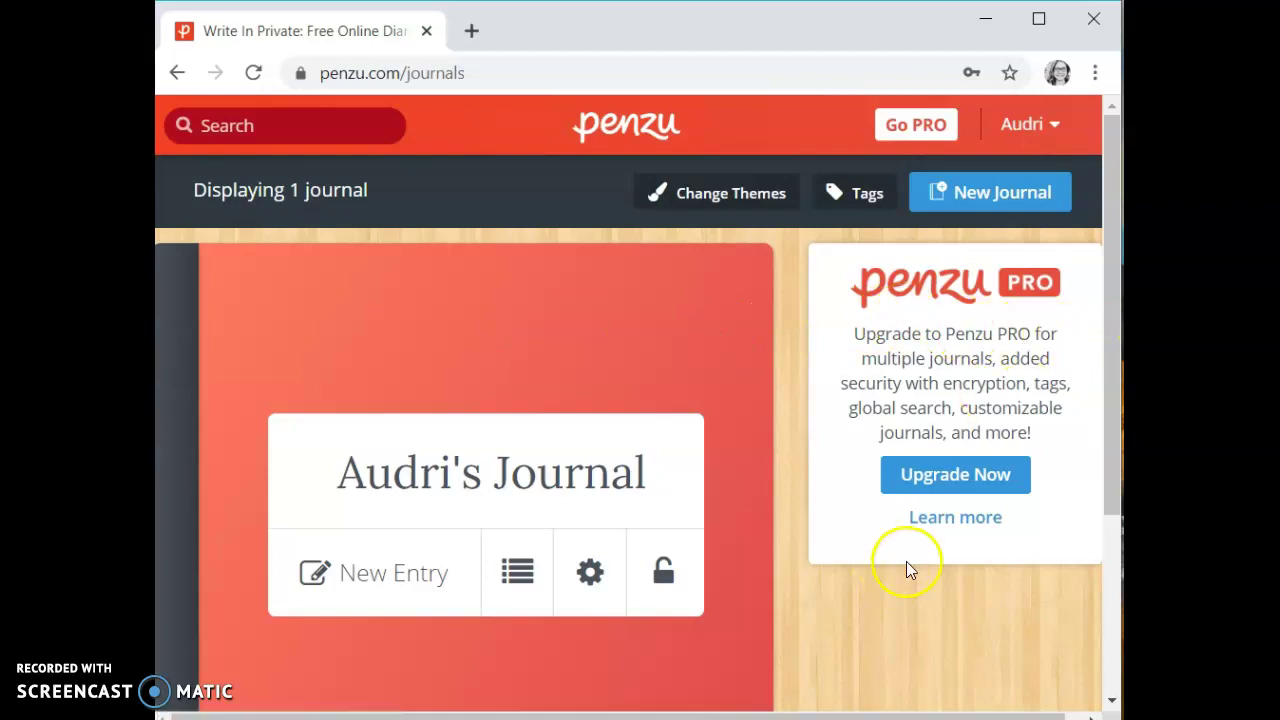
pyautogui.scroll(-1, 892, 585)
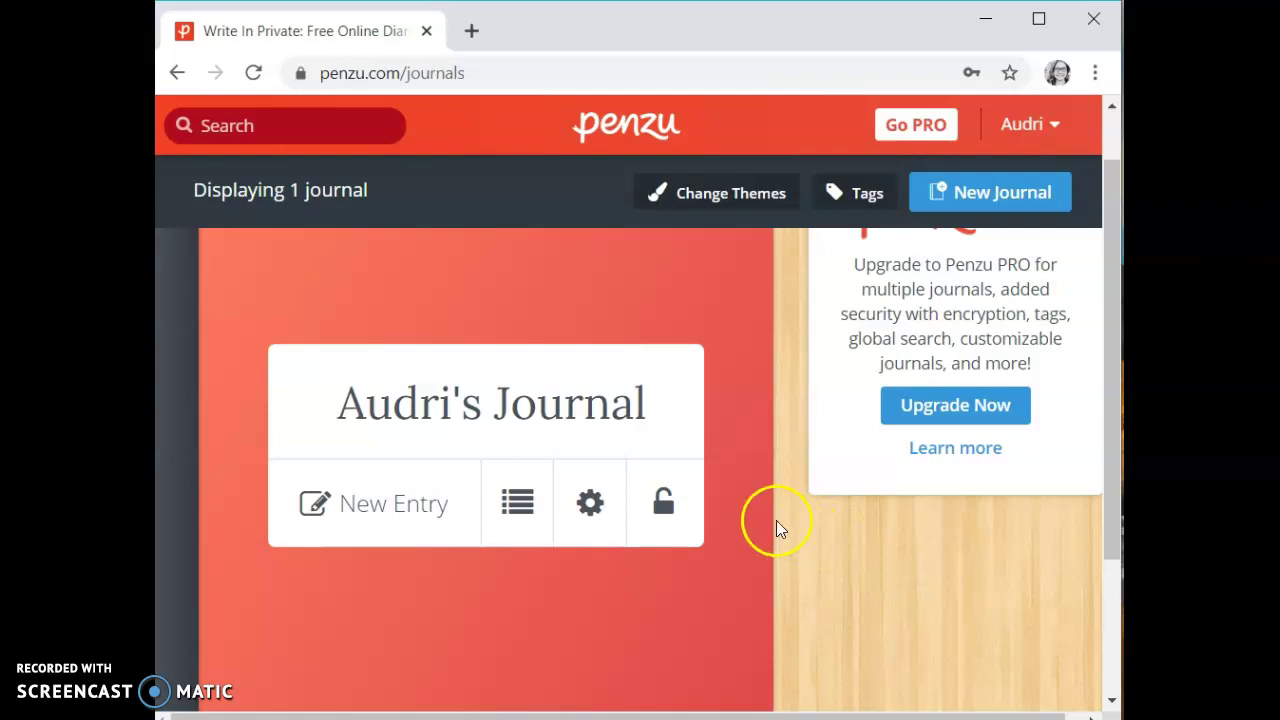
pyautogui.click(712, 585)
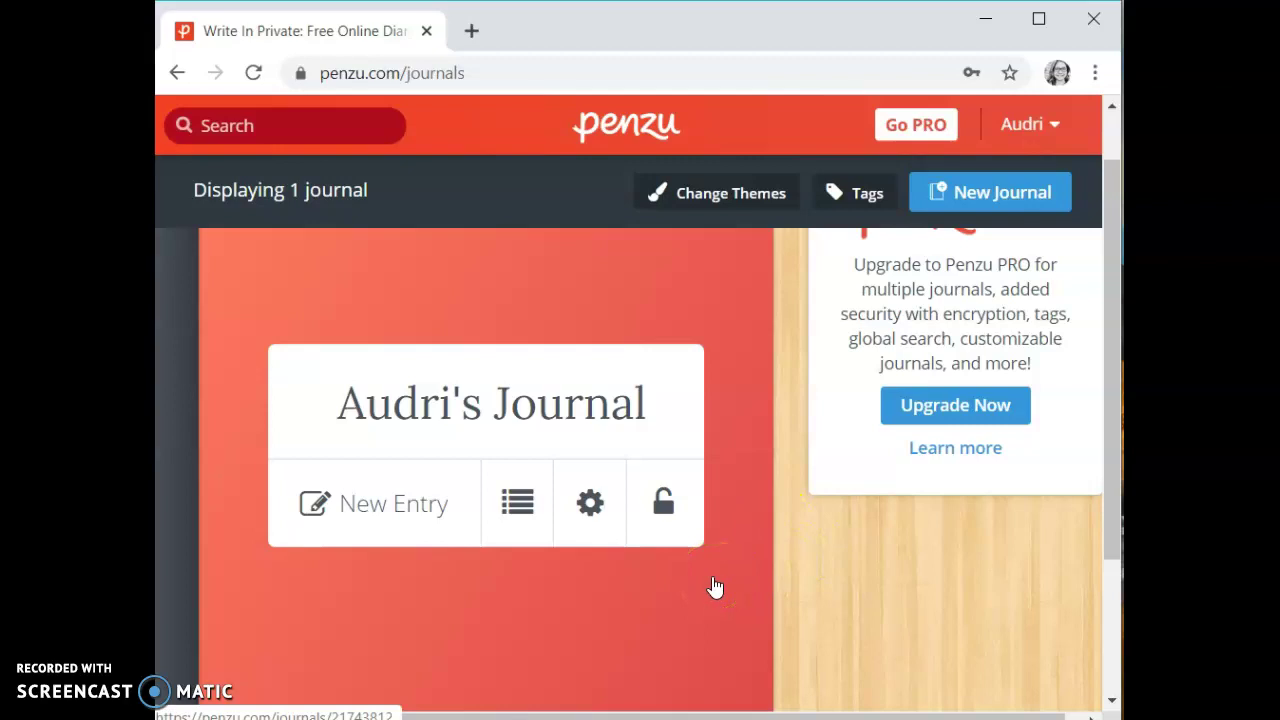
# Create a journal entry titled 'Post 2' whose body reads 'Hi, I am making a tutorial.'.
pyautogui.click(714, 587)
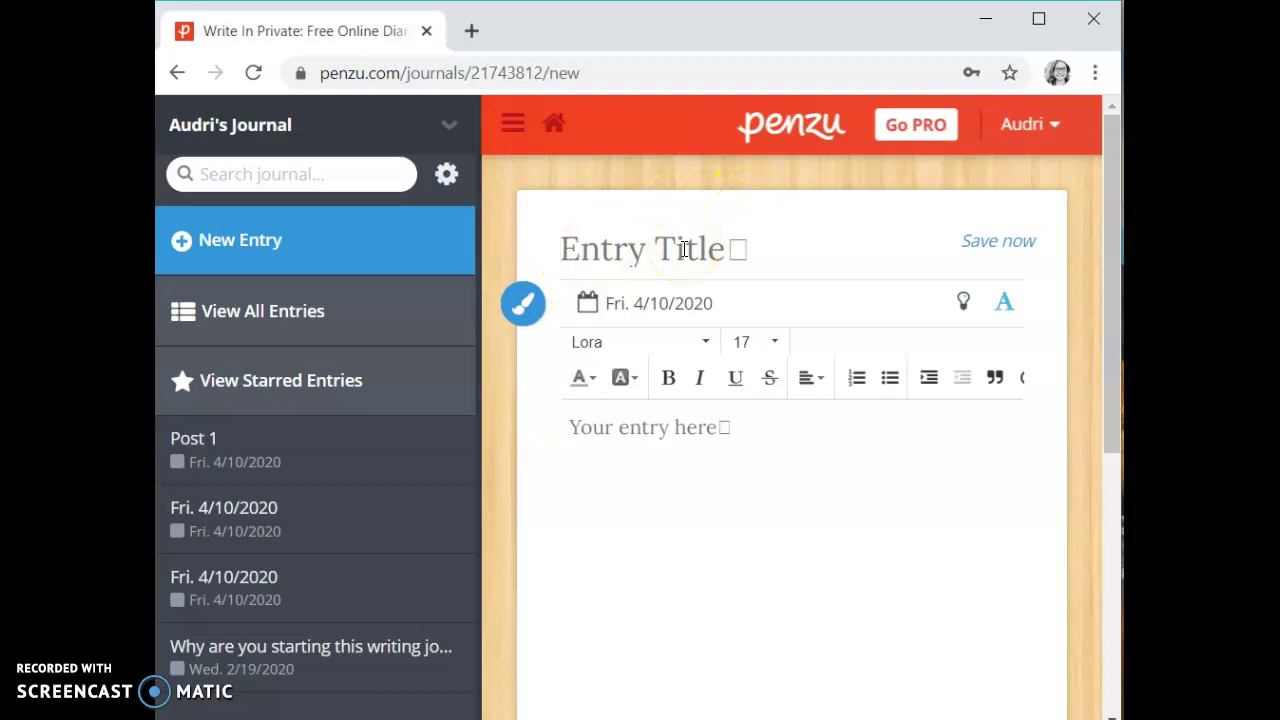
pyautogui.write('Post 2')
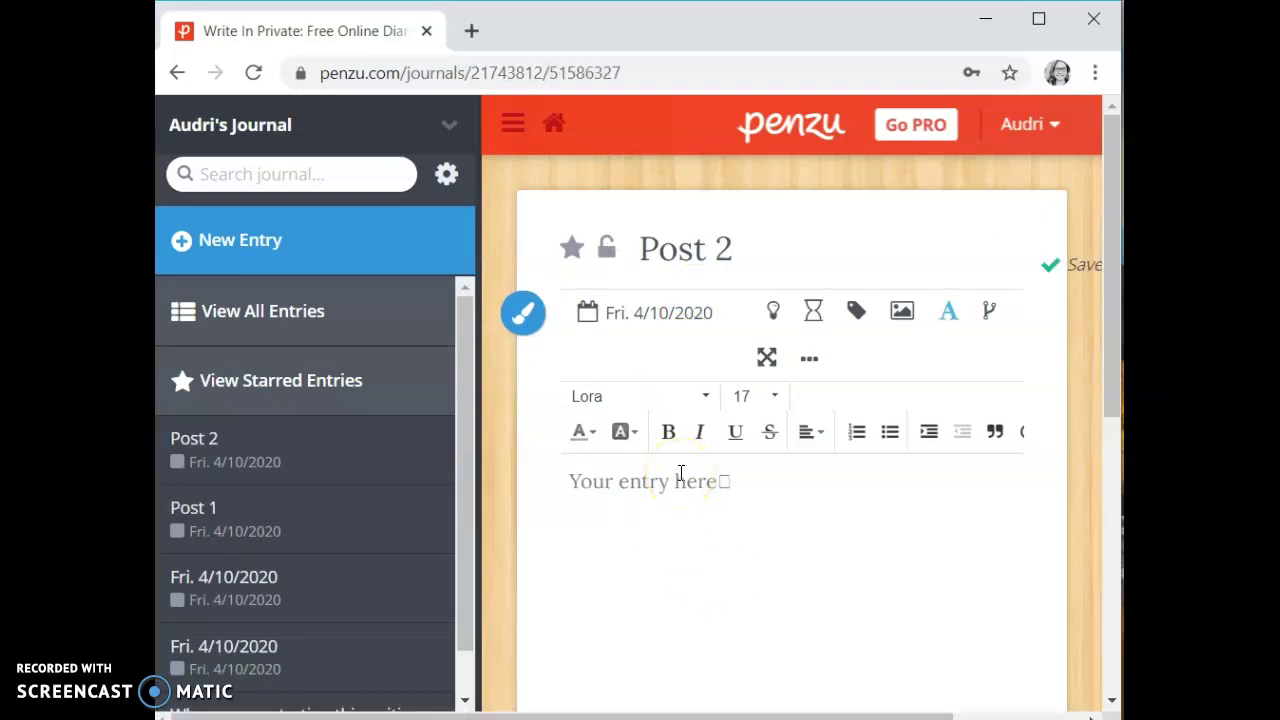
pyautogui.click(680, 478)
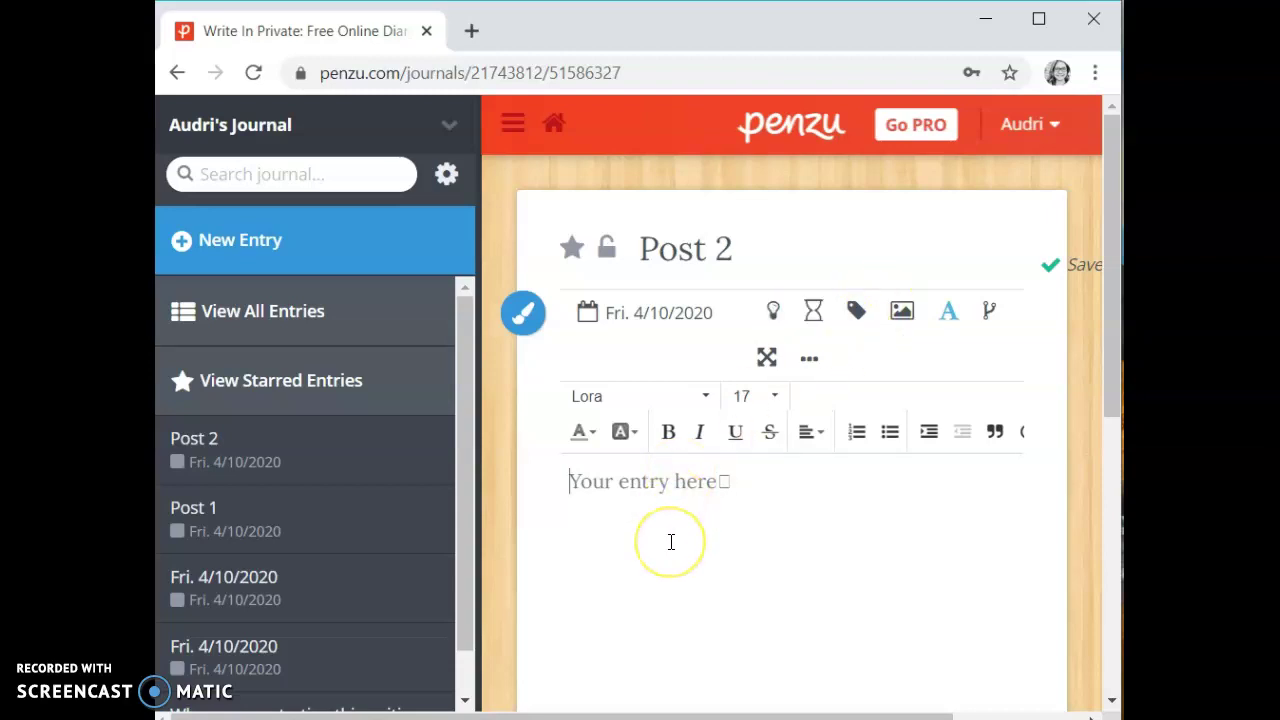
pyautogui.write('Hi, I')
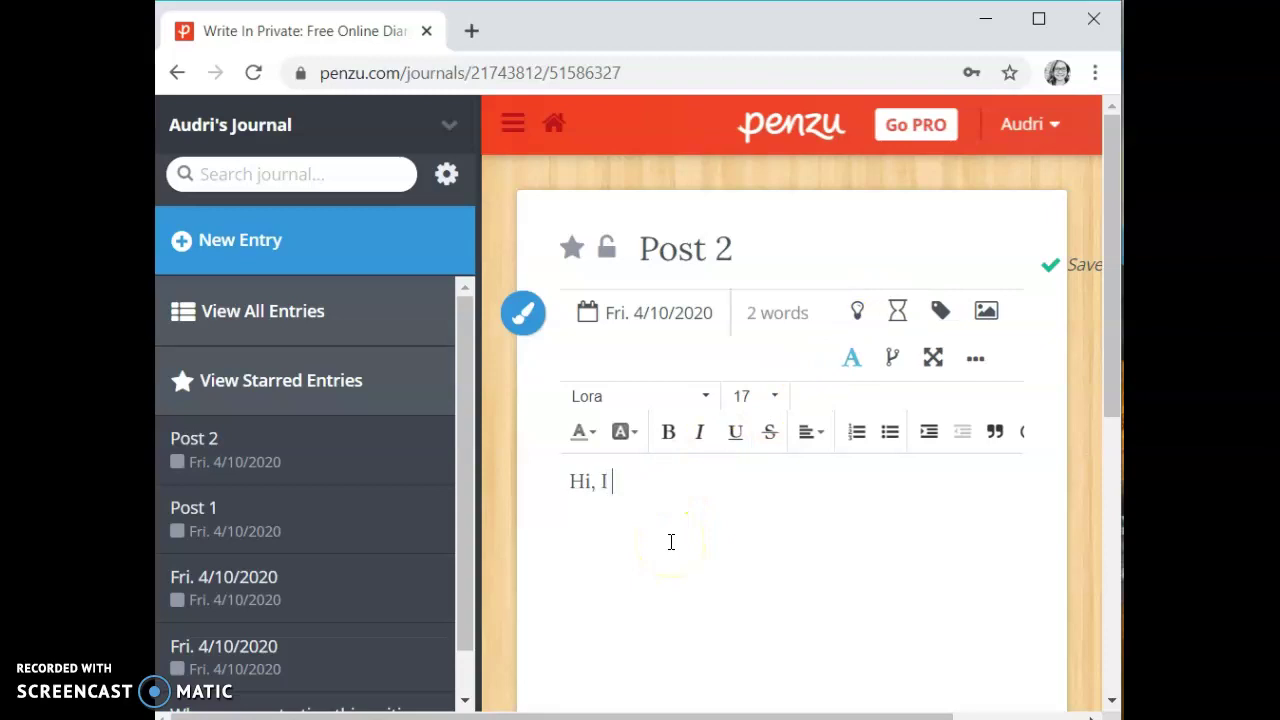
pyautogui.write(' am making a tutpros')
pyautogui.press('BackSpace')
pyautogui.press('BackSpace')
pyautogui.press('BackSpace')
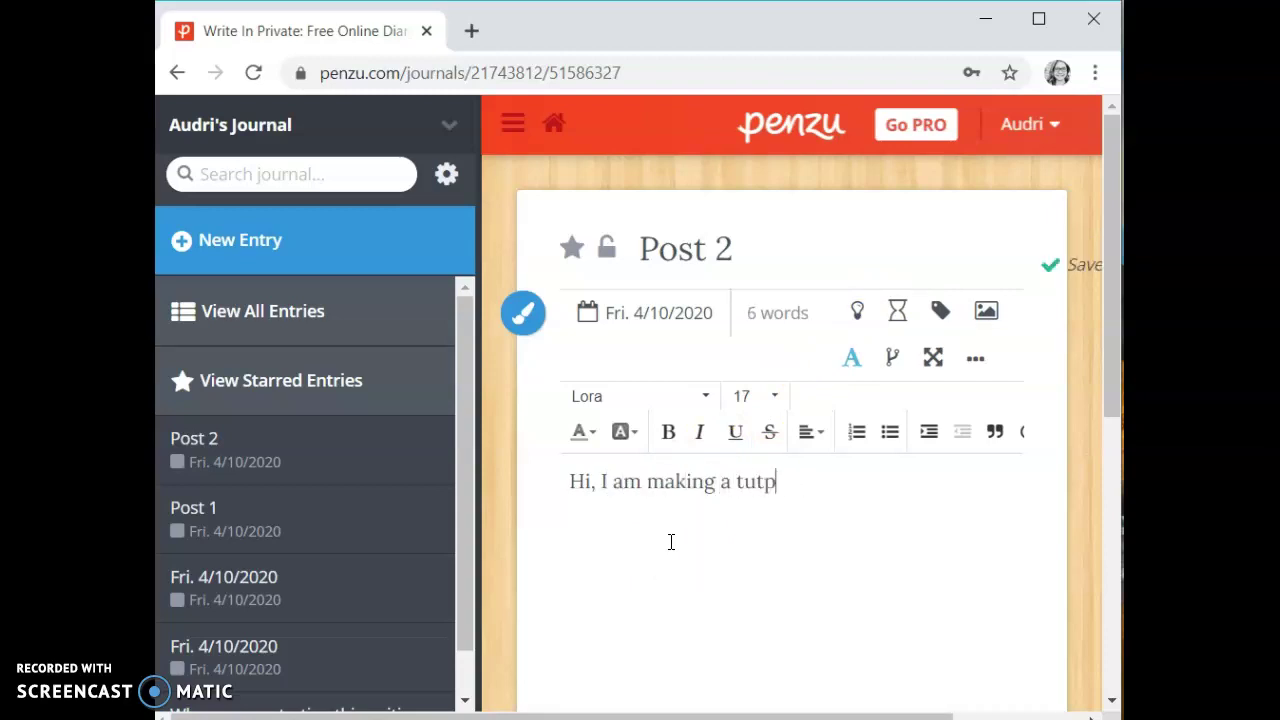
pyautogui.press('BackSpace')
pyautogui.write('orial.')
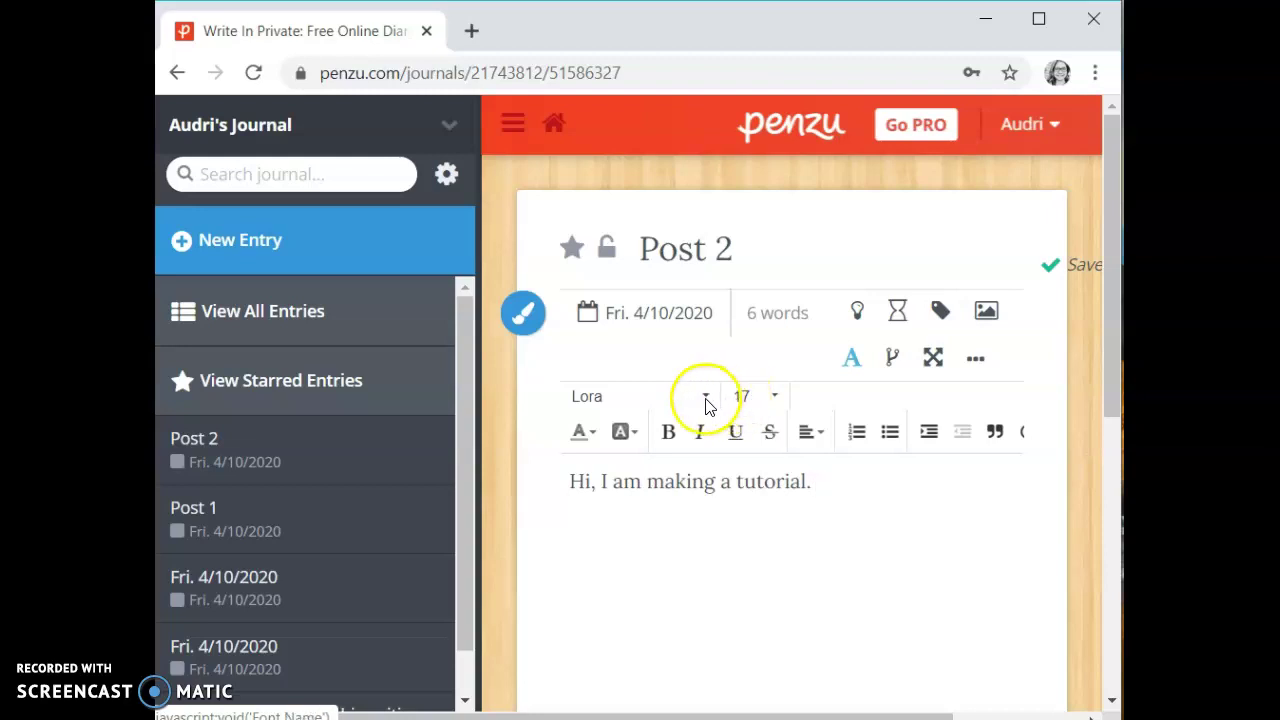
pyautogui.click(705, 399)
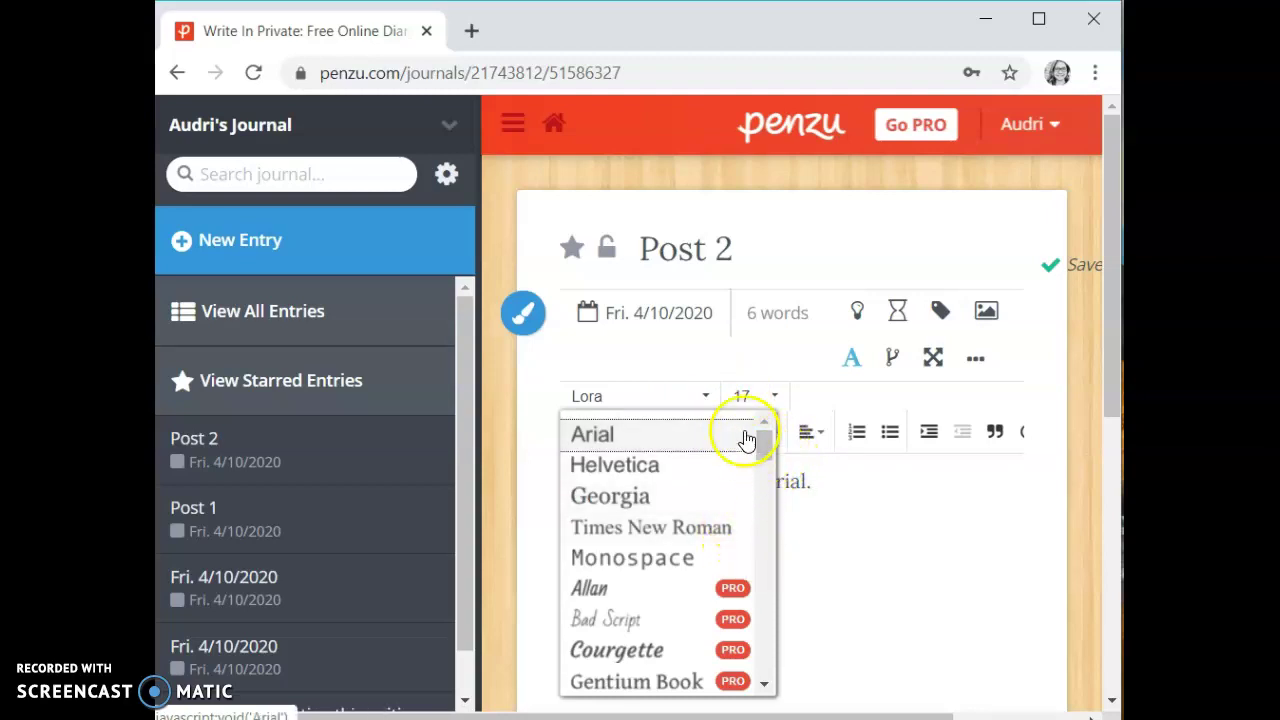
pyautogui.moveTo(766, 443); pyautogui.dragTo(760, 654)
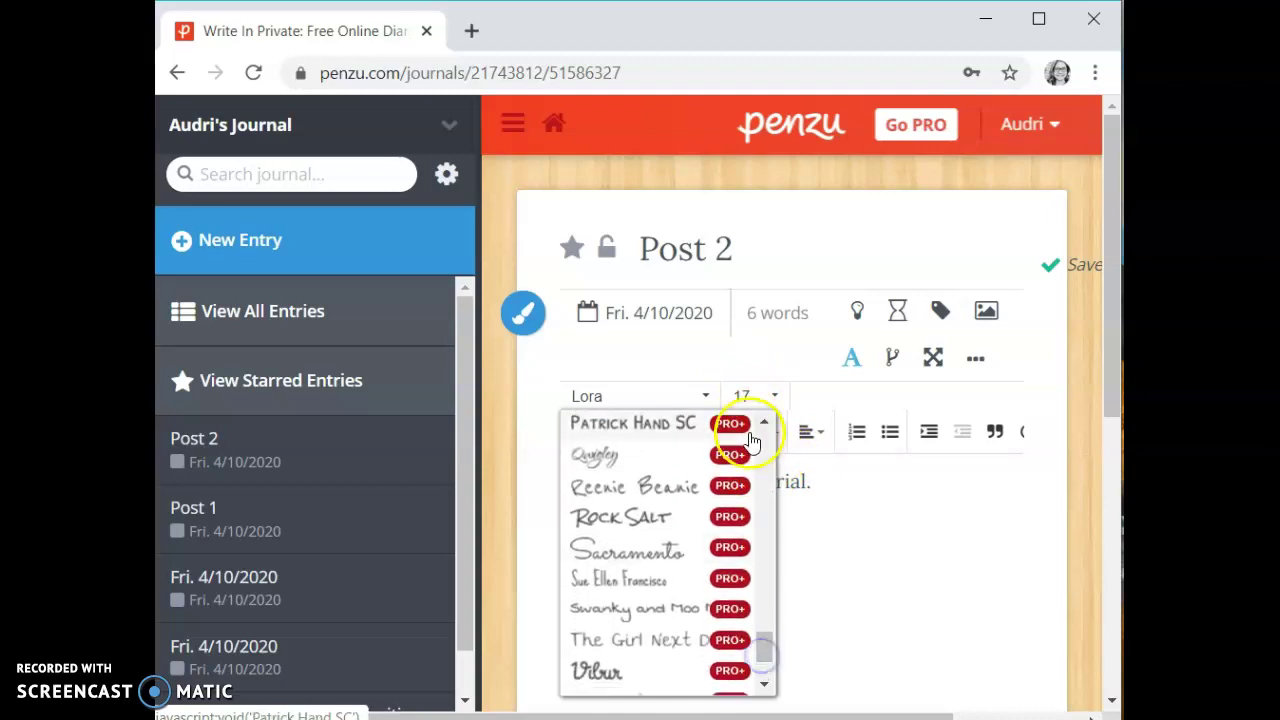
pyautogui.click(823, 404)
pyautogui.click(774, 396)
pyautogui.click(773, 395)
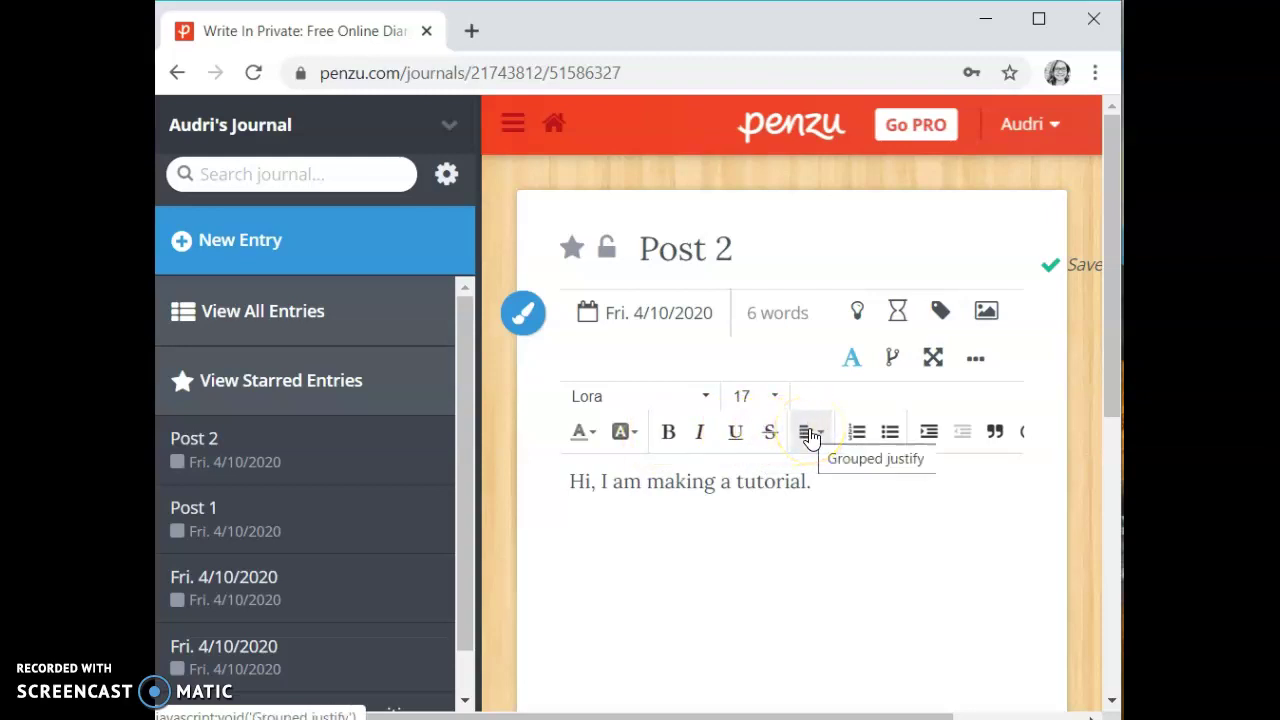
pyautogui.click(810, 437)
pyautogui.click(834, 510)
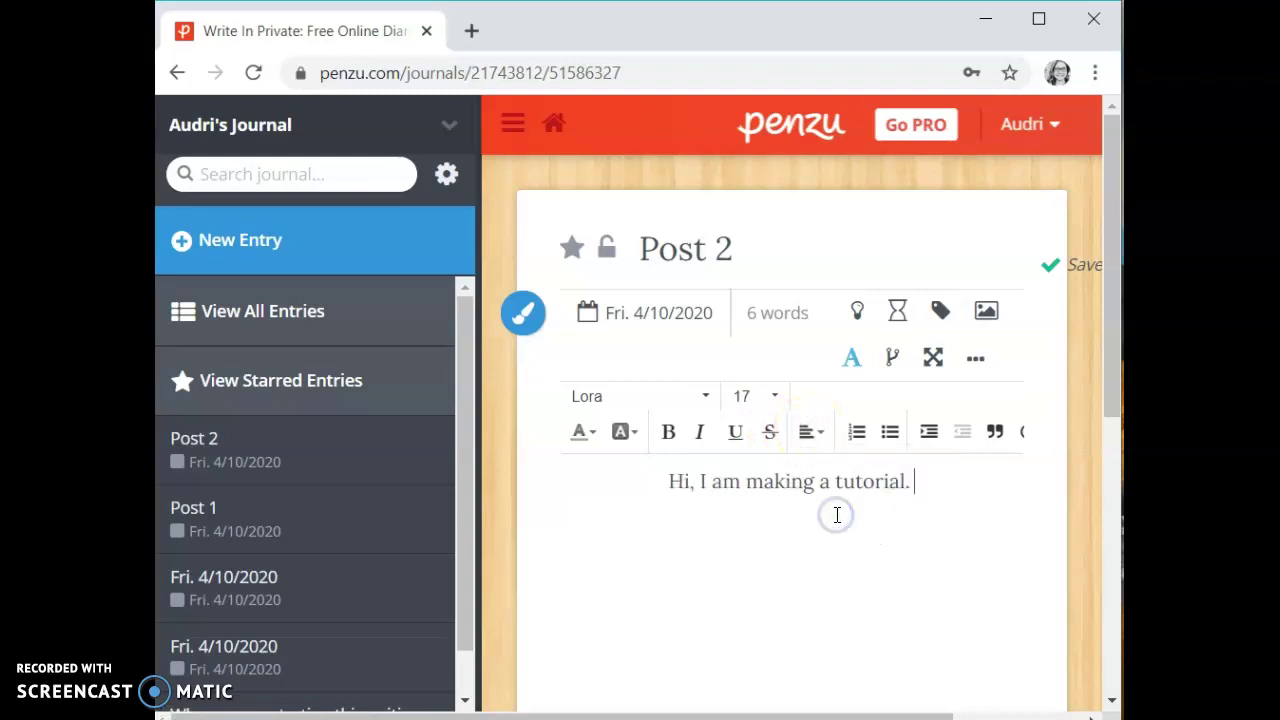
pyautogui.click(812, 432)
pyautogui.click(871, 536)
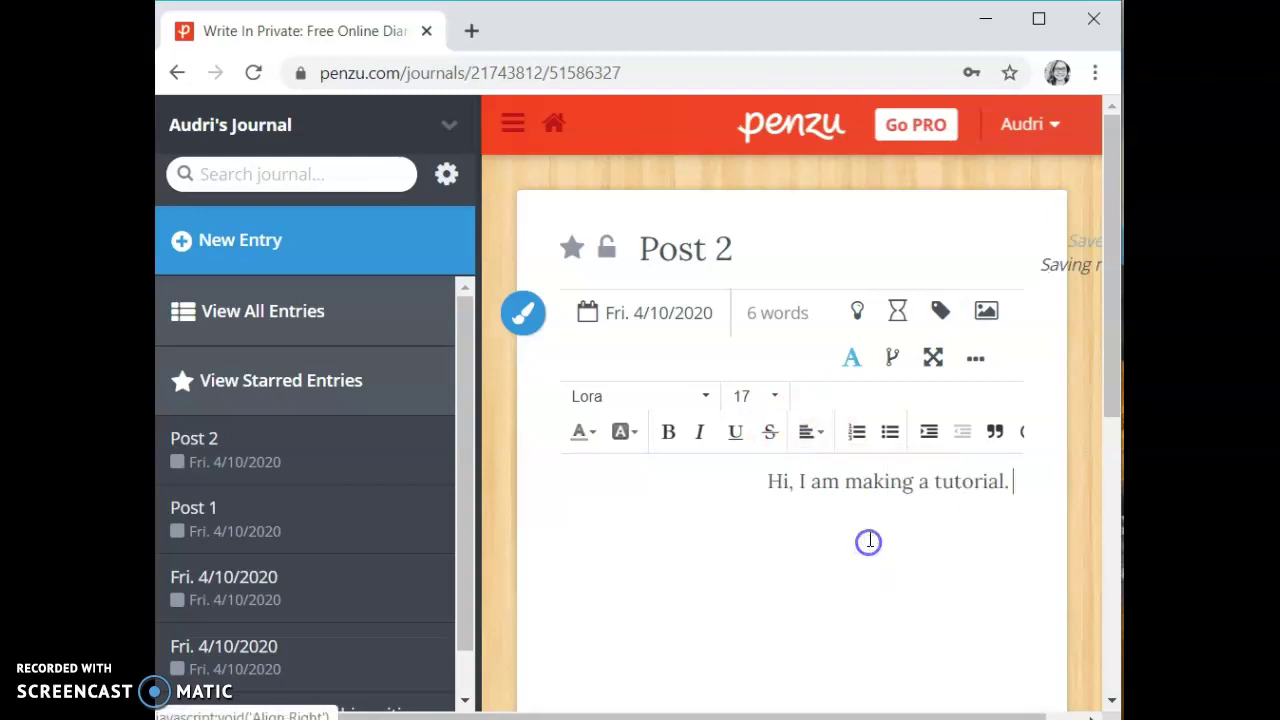
pyautogui.click(806, 440)
pyautogui.click(840, 570)
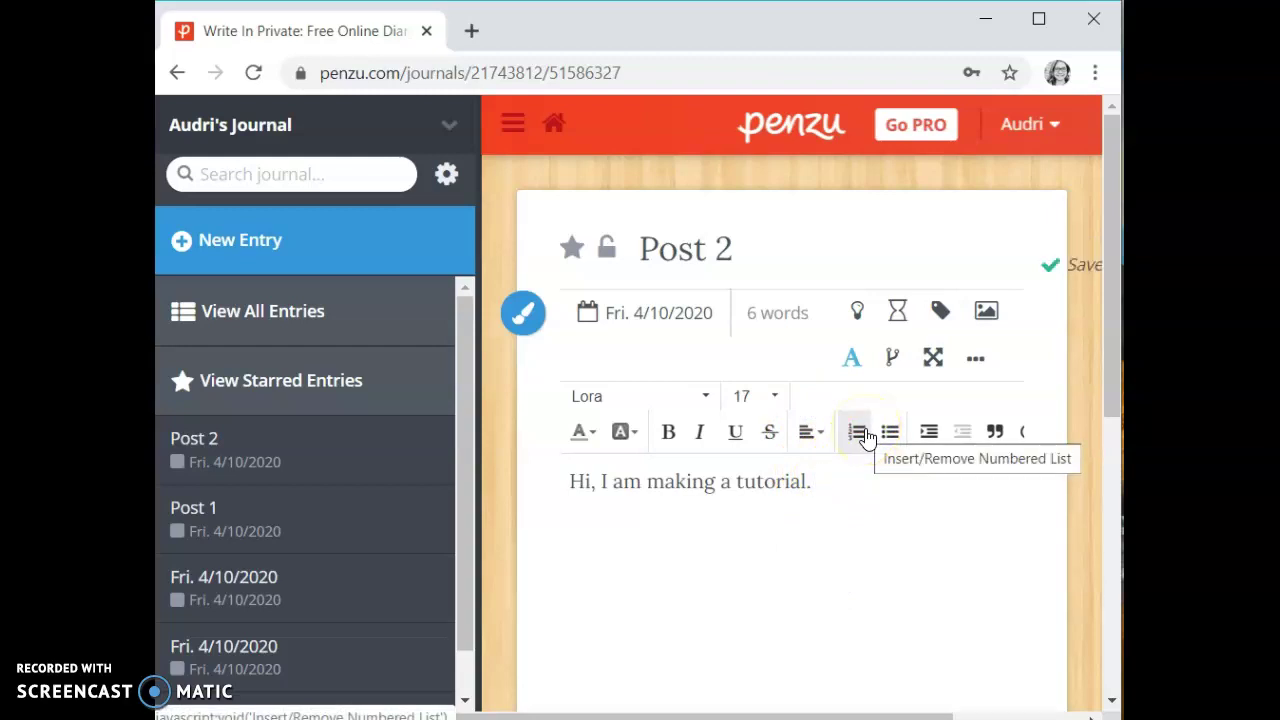
pyautogui.click(869, 442)
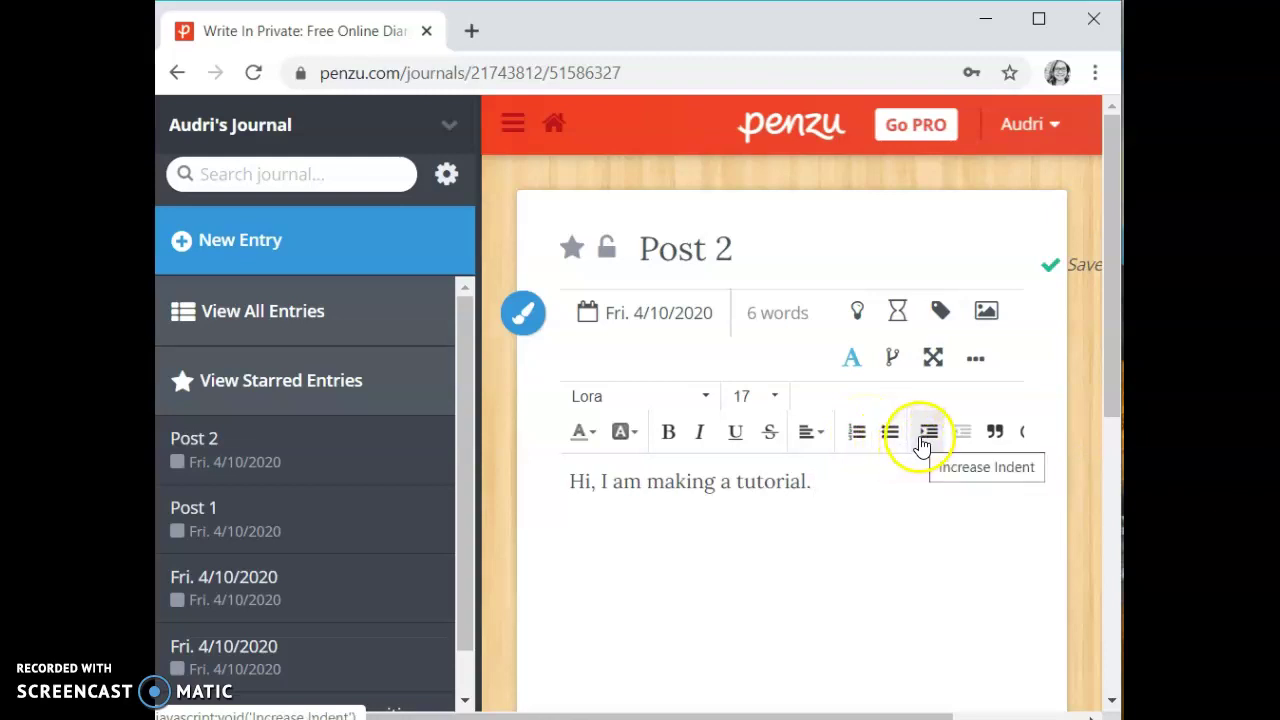
pyautogui.click(922, 436)
pyautogui.click(964, 438)
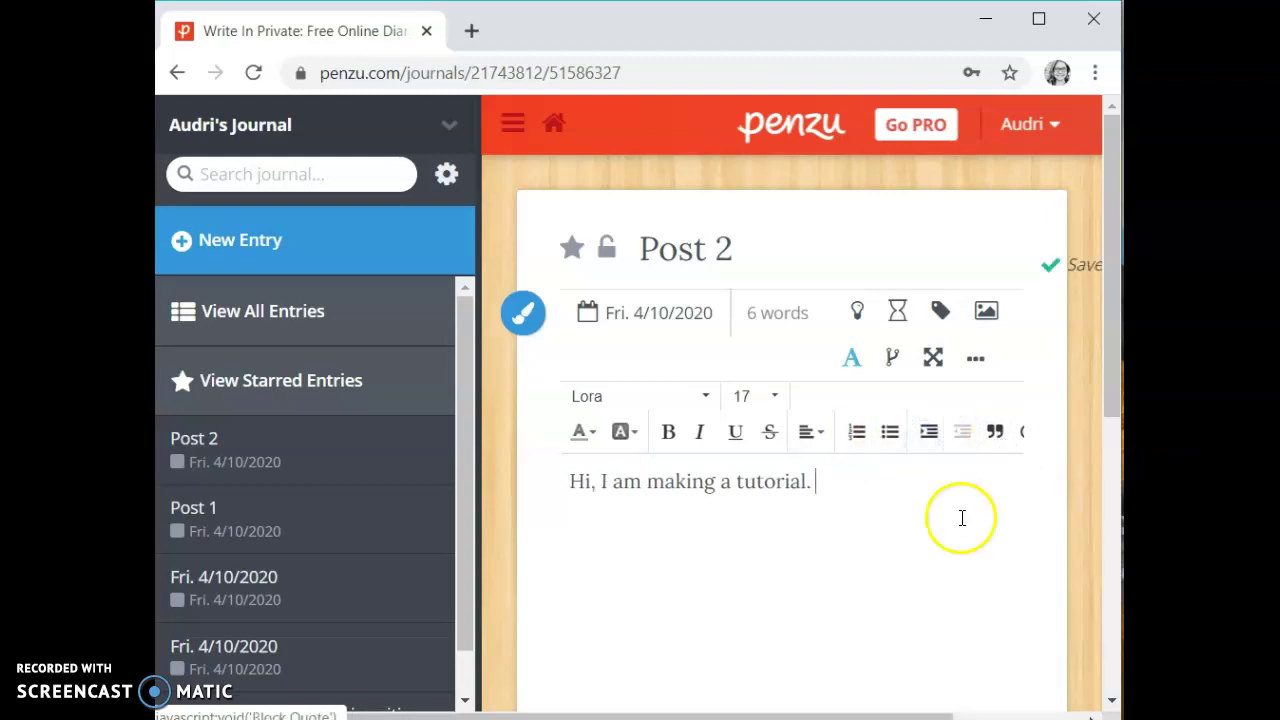
# Toggle the formatting options, then show a writing prompt and refresh it to a new one.
pyautogui.click(849, 362)
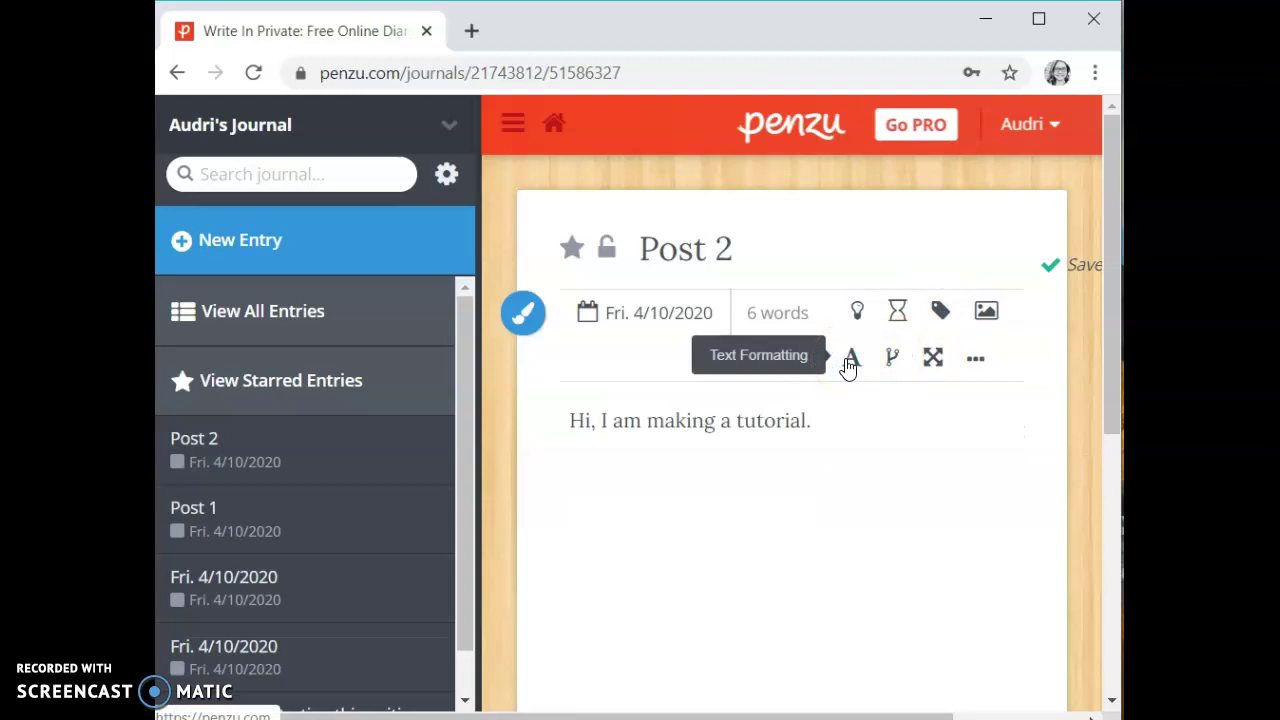
pyautogui.click(849, 362)
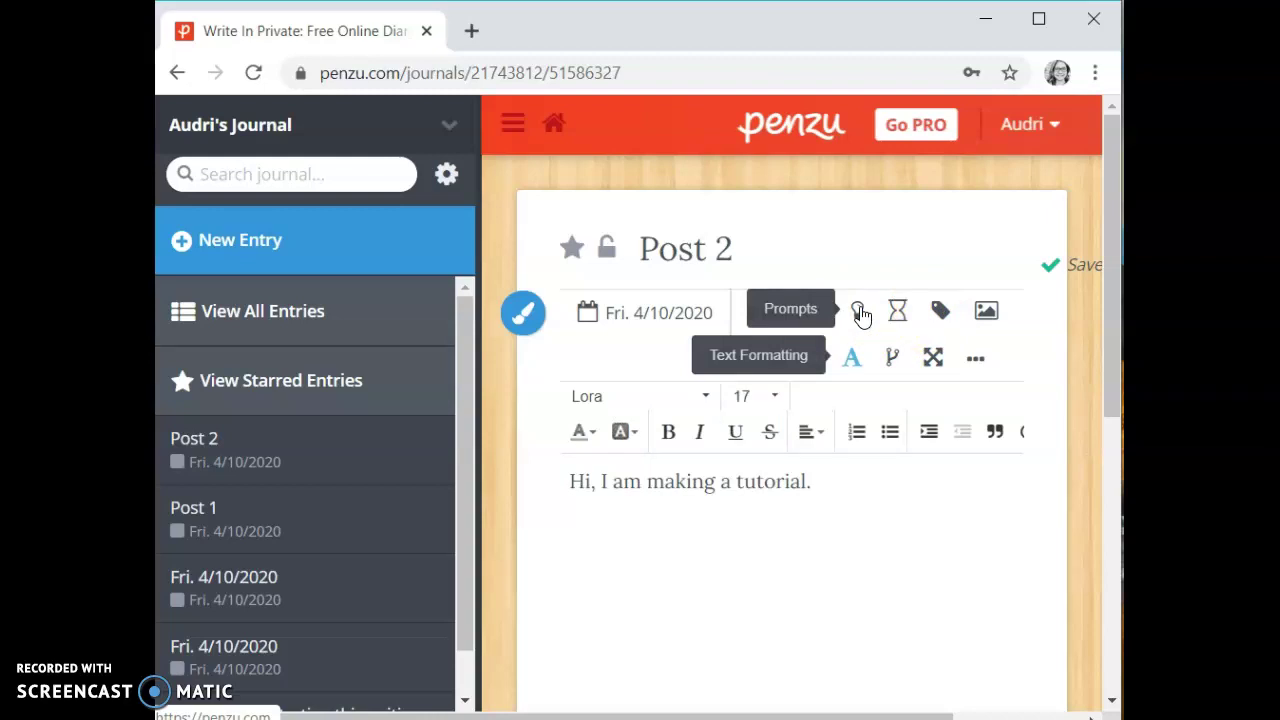
pyautogui.click(859, 313)
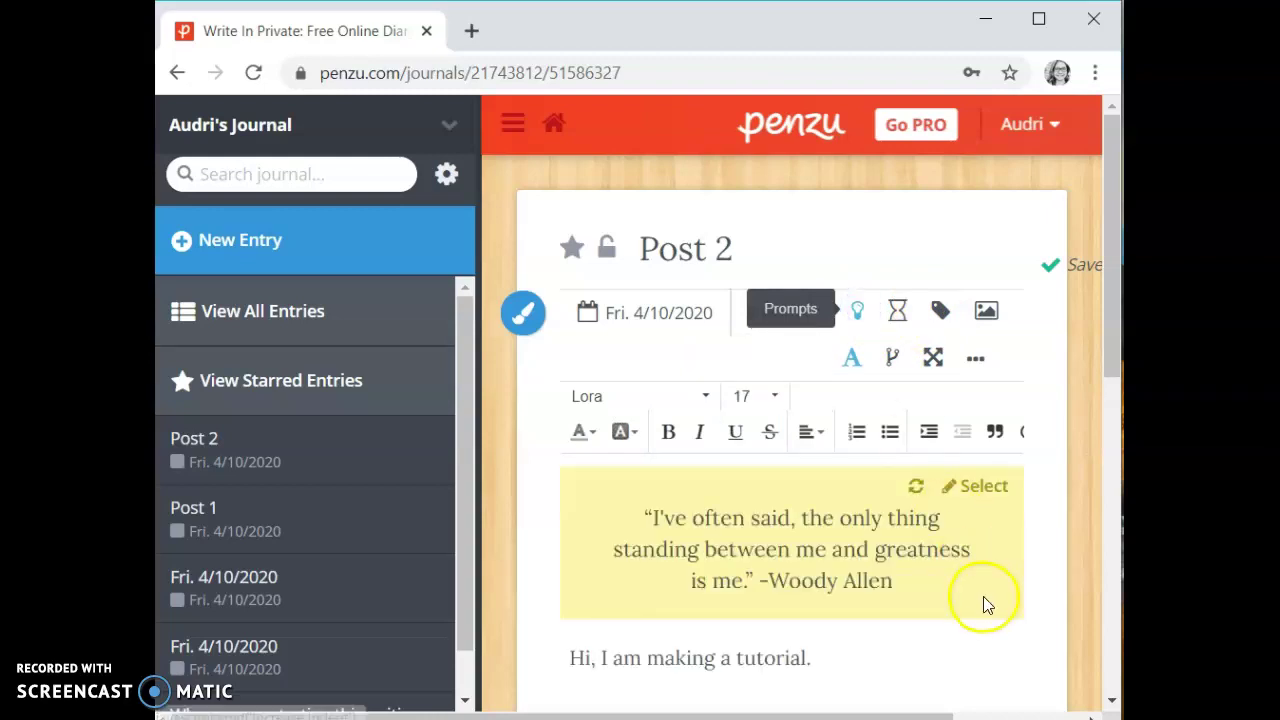
pyautogui.scroll(-1, 1012, 600)
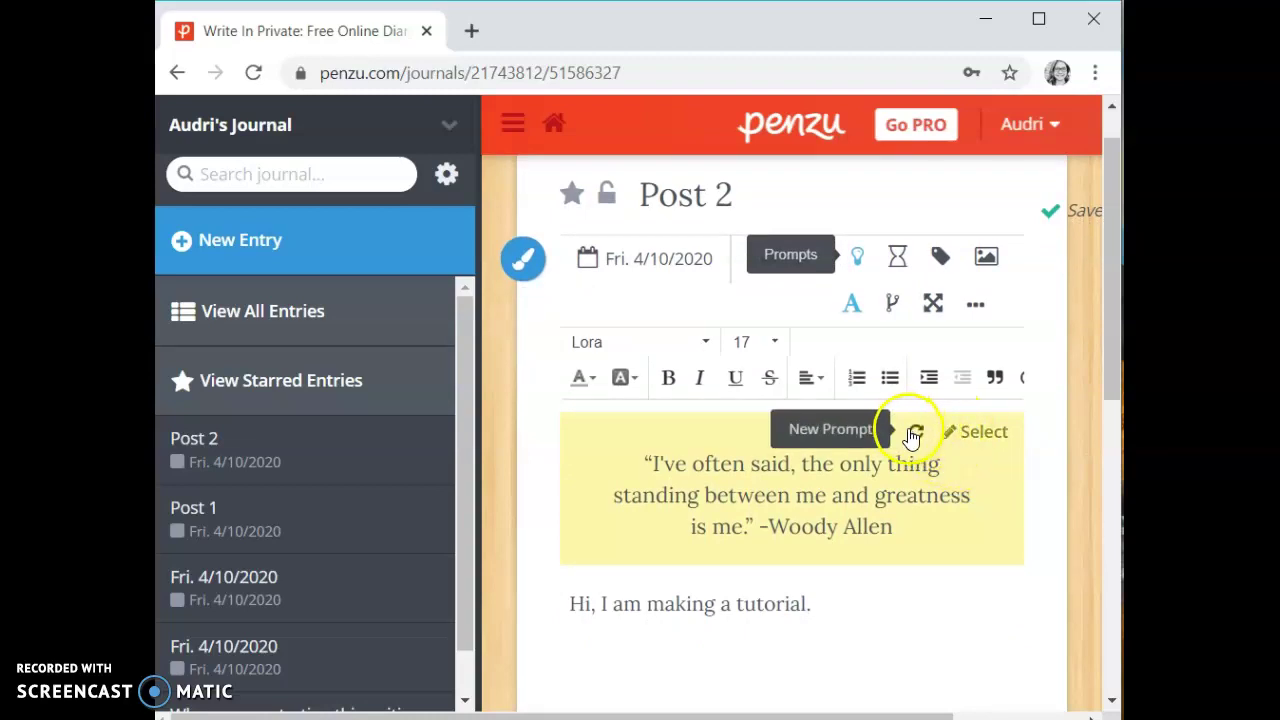
pyautogui.click(914, 436)
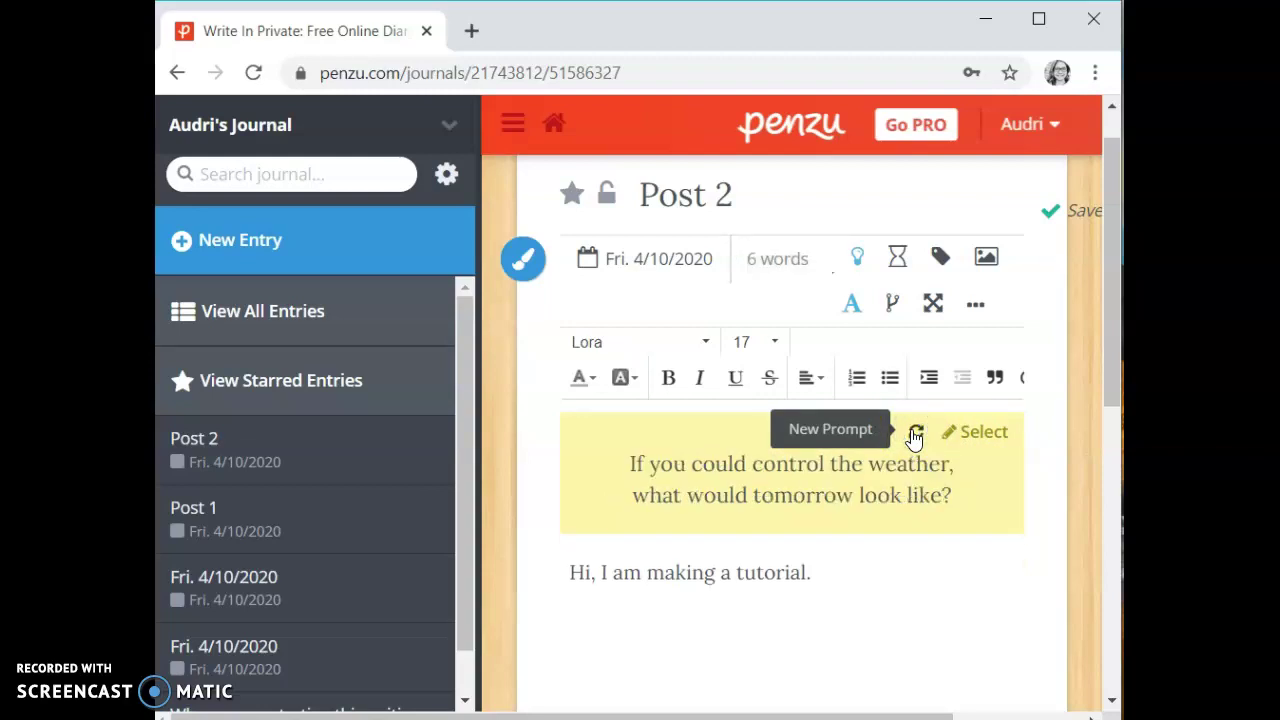
# Add the line 'Tomorrow would be sunny.' below the first sentence, keeping the prompt shown.
pyautogui.click(867, 597)
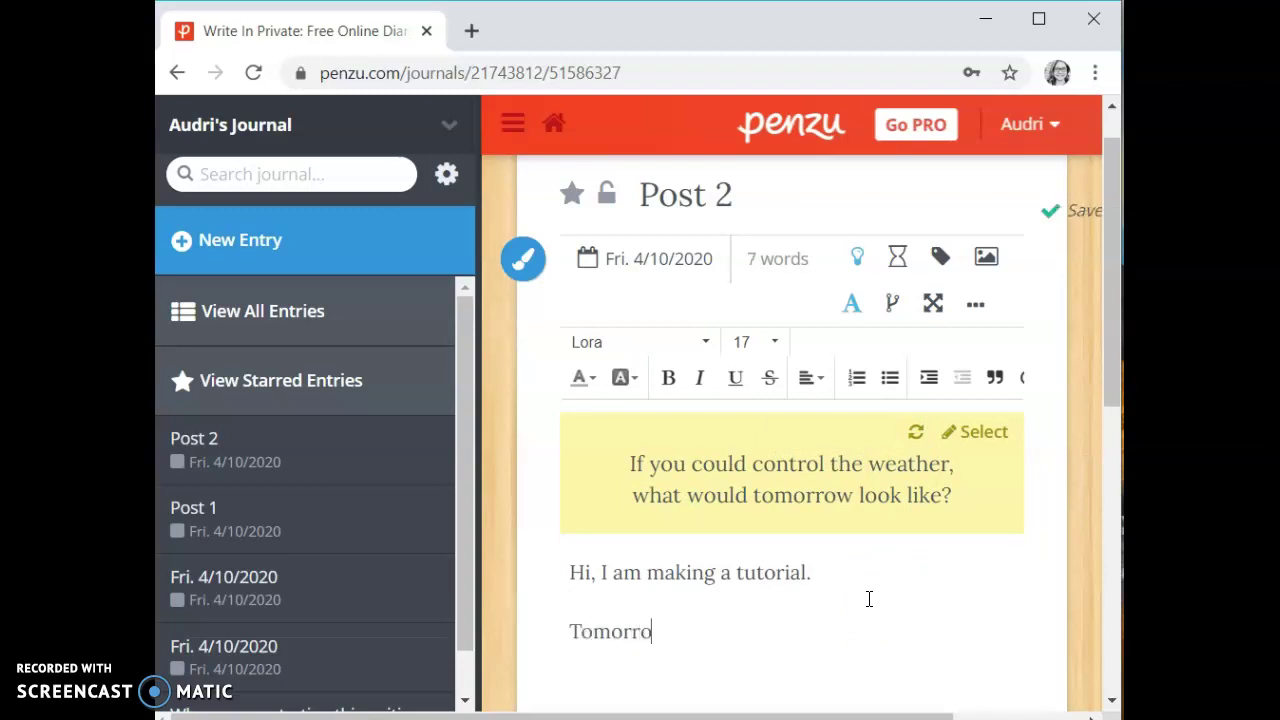
pyautogui.write('e sunny.')
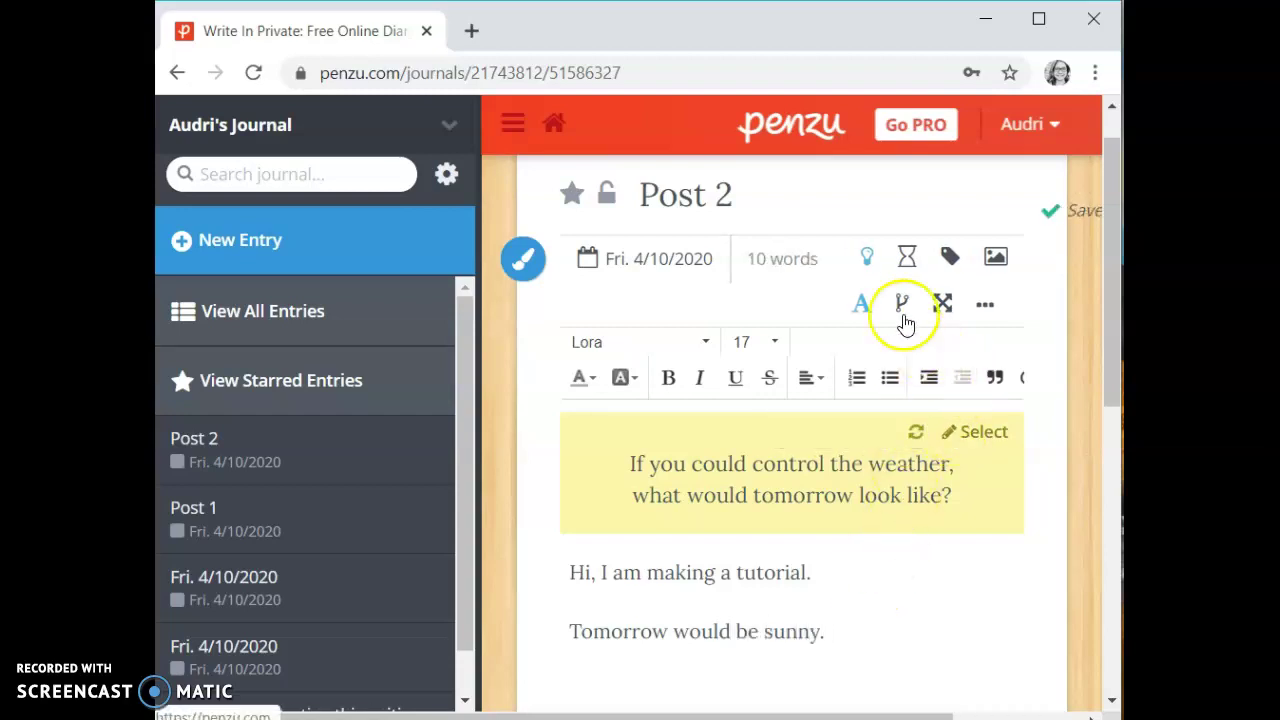
pyautogui.click(864, 262)
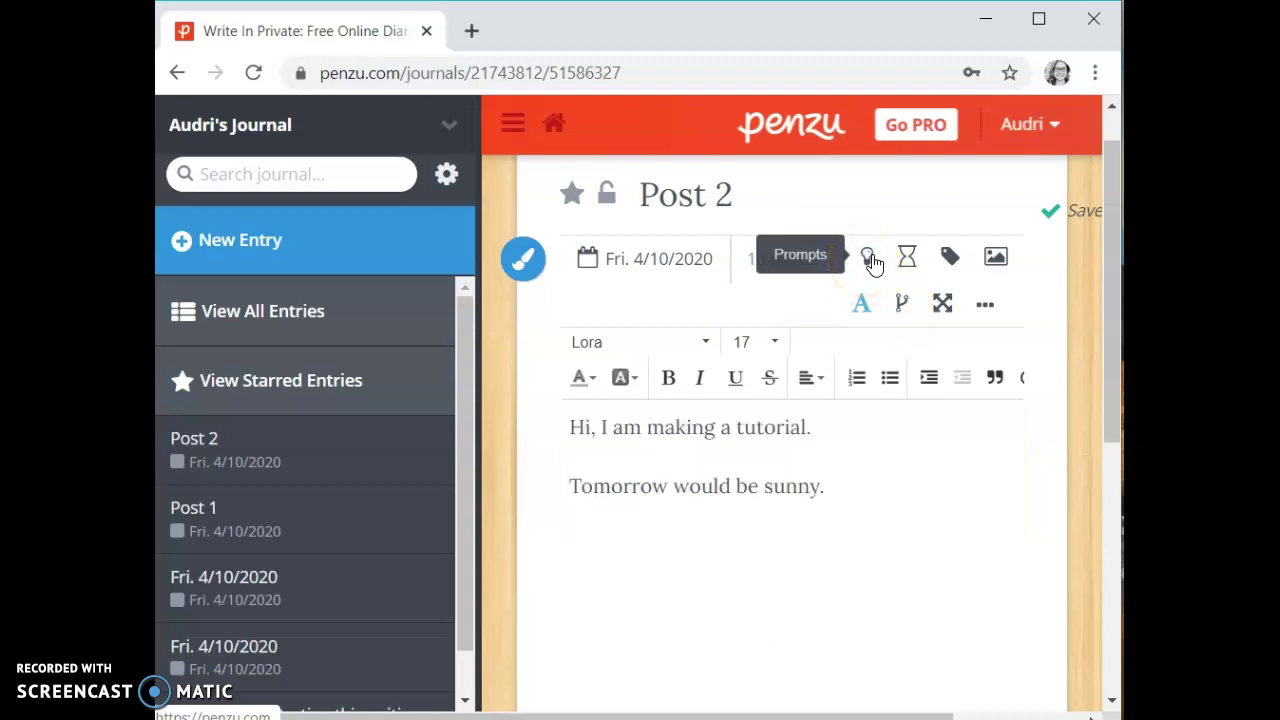
pyautogui.click(870, 260)
pyautogui.click(903, 264)
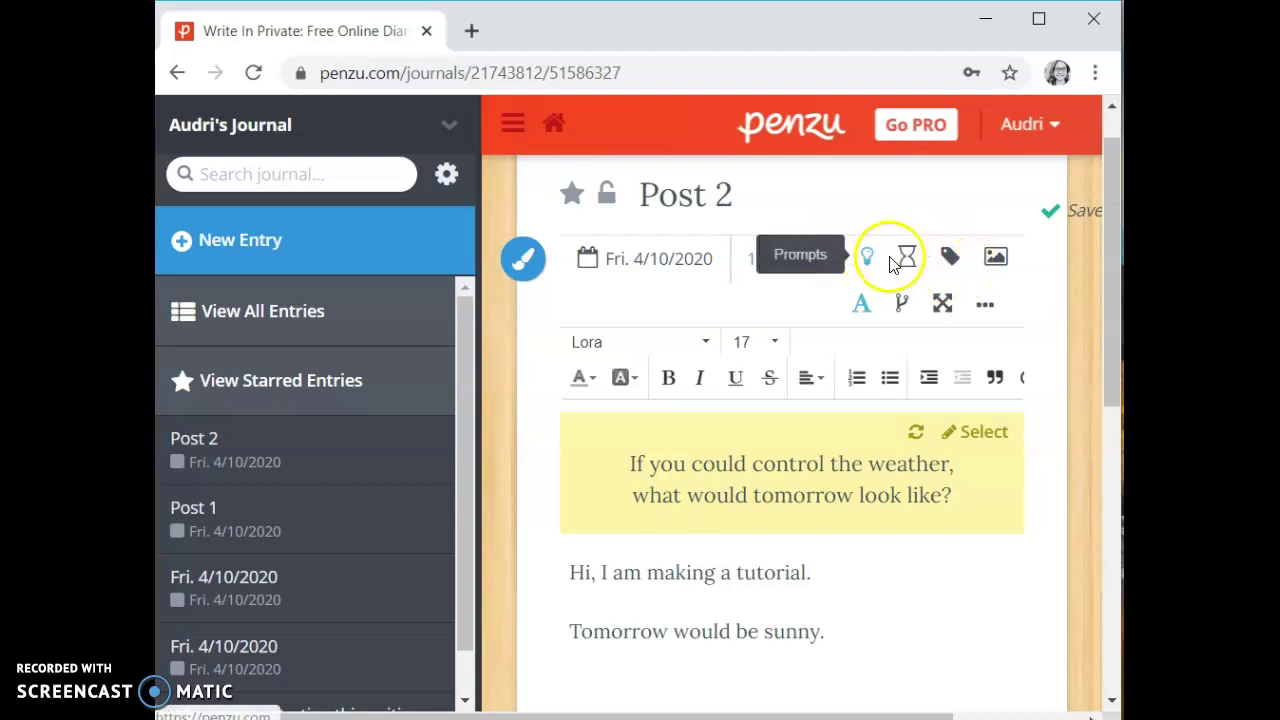
# Upload the 'base ten blockss' picture from the Pictures folder into Post 2.
pyautogui.click(996, 258)
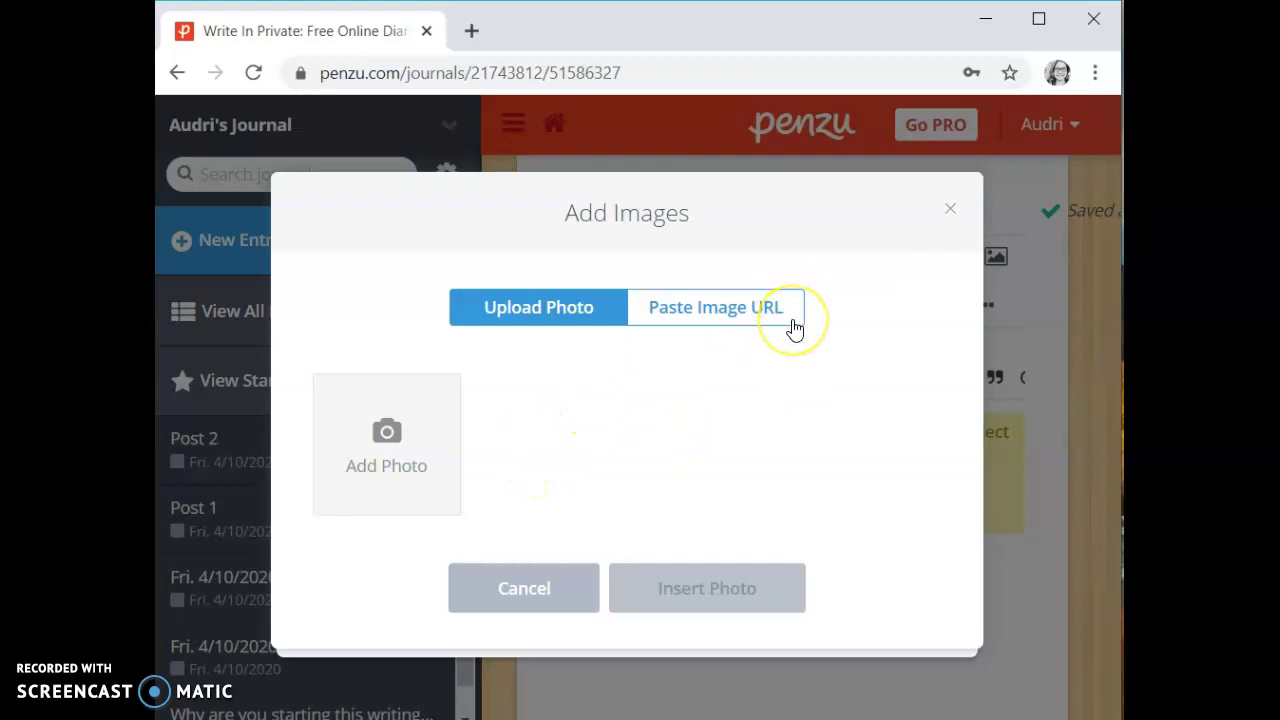
pyautogui.click(388, 432)
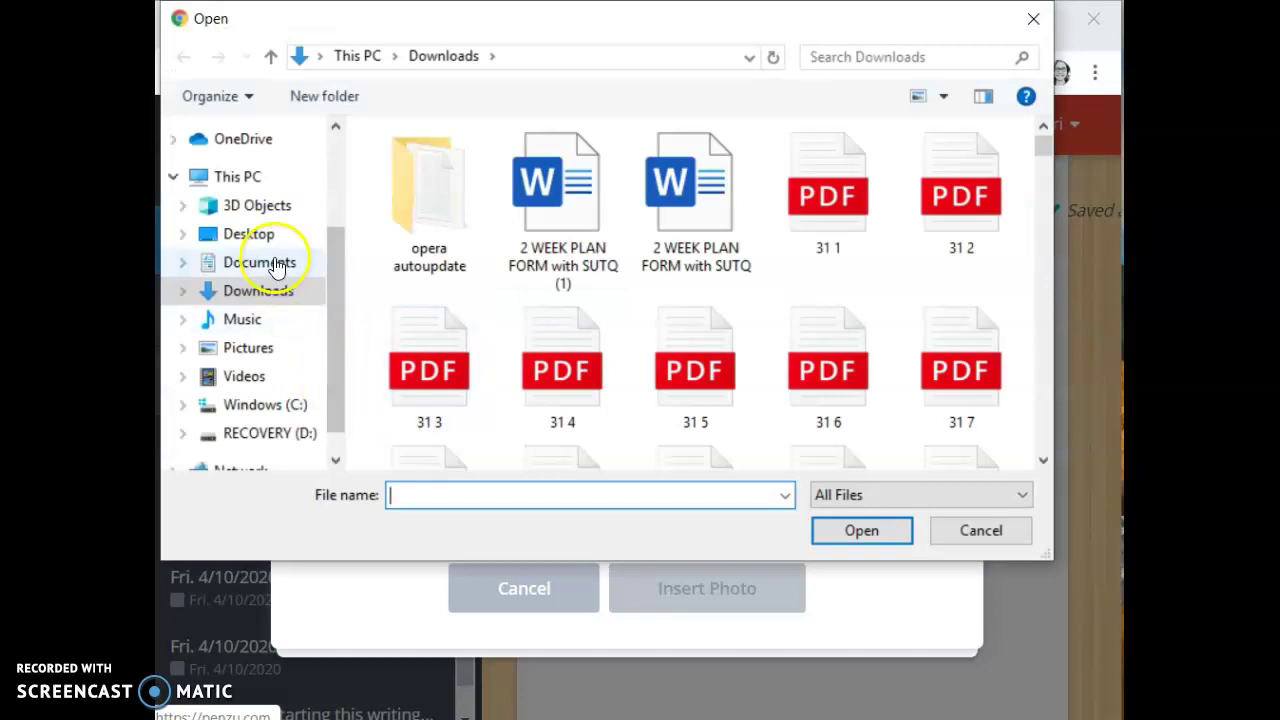
pyautogui.click(270, 354)
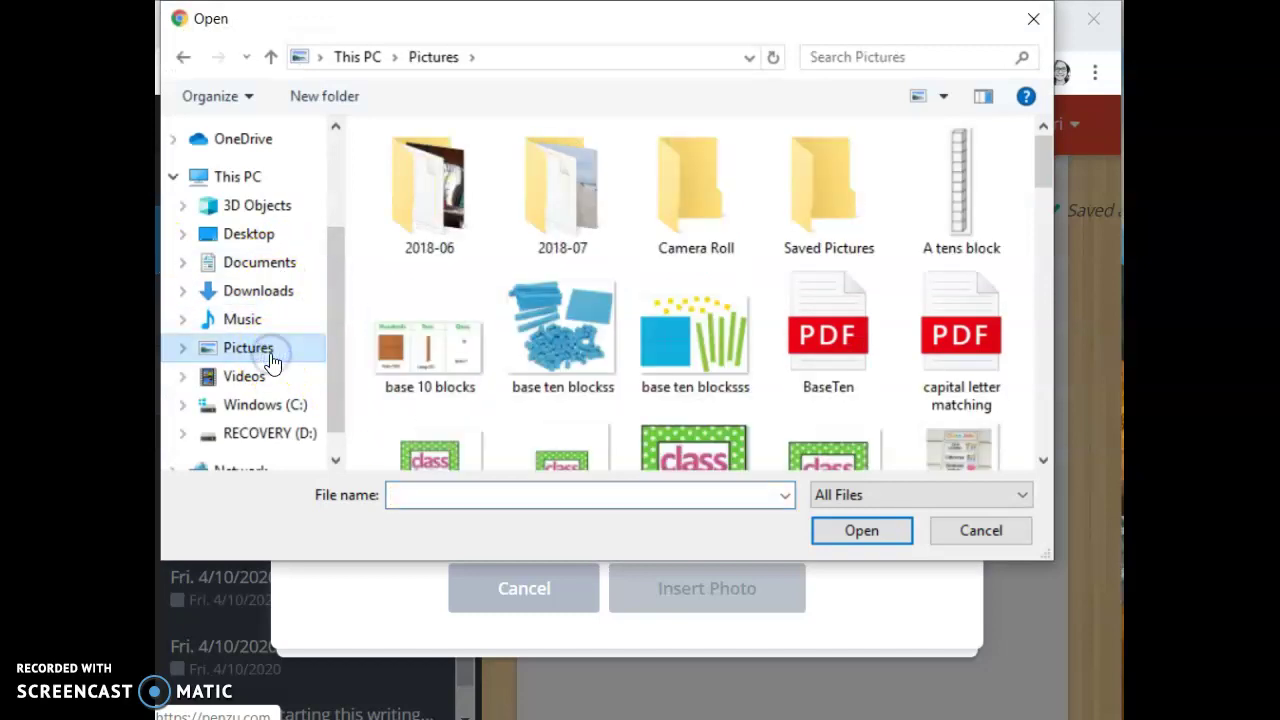
pyautogui.click(512, 345)
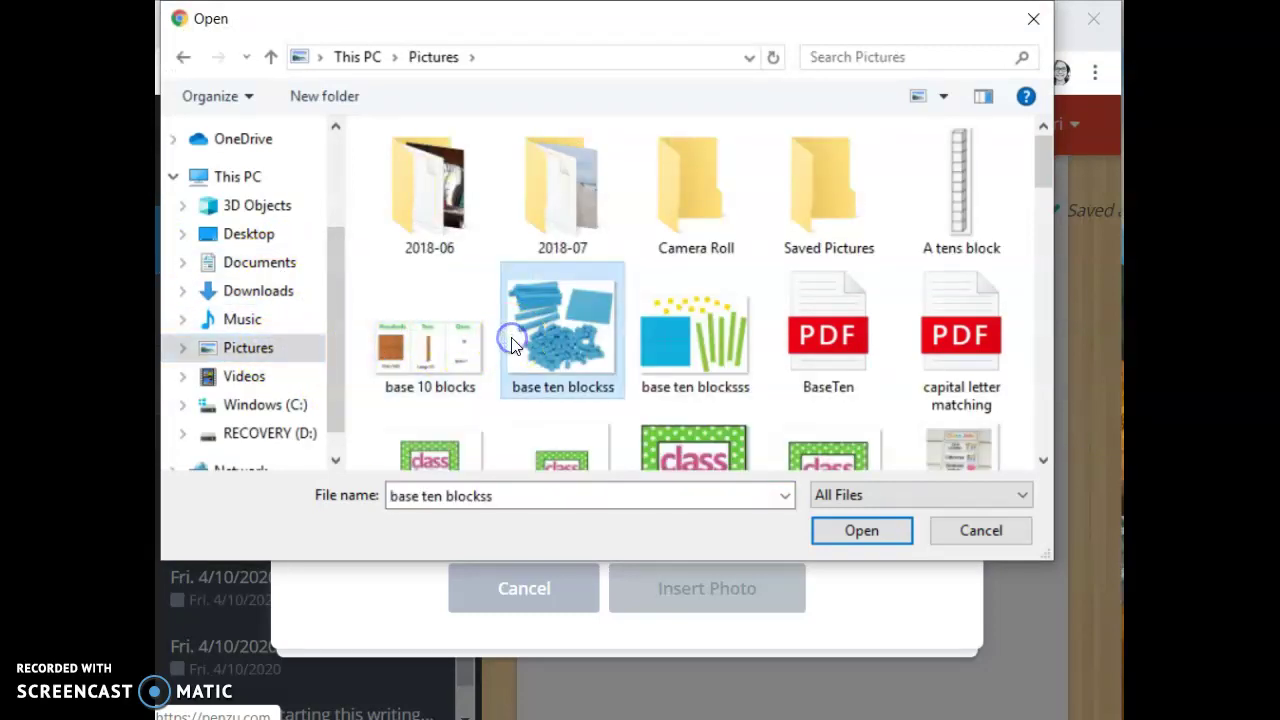
pyautogui.click(841, 535)
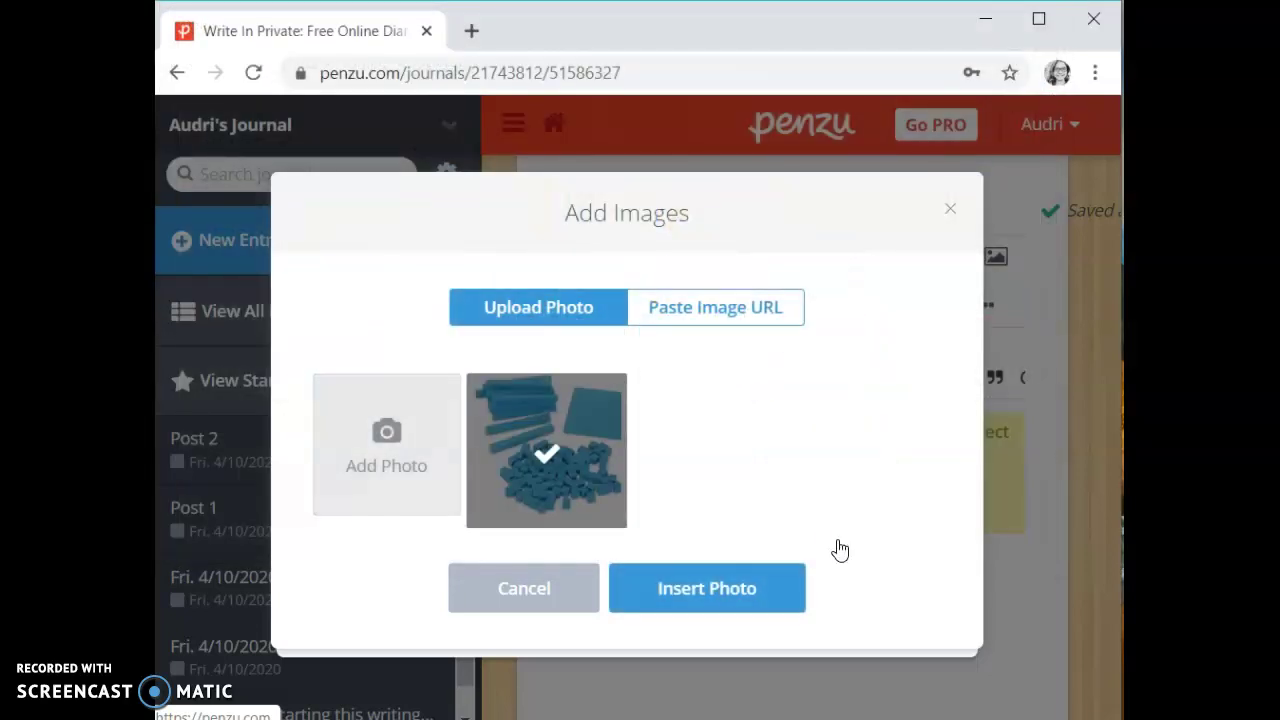
pyautogui.click(749, 592)
pyautogui.click(909, 607)
pyautogui.scroll(-2, 910, 602)
pyautogui.scroll(3, 910, 602)
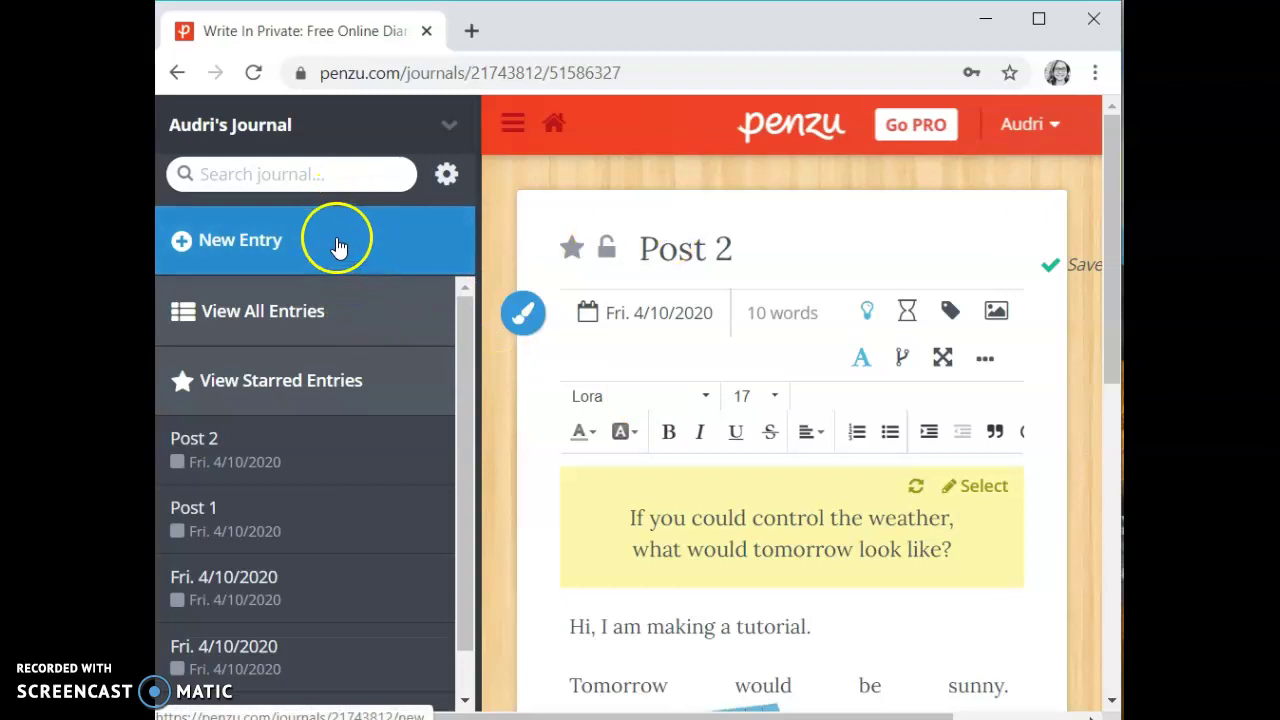
# Show the journal's list of all entries with Post 2 at the top.
pyautogui.click(333, 332)
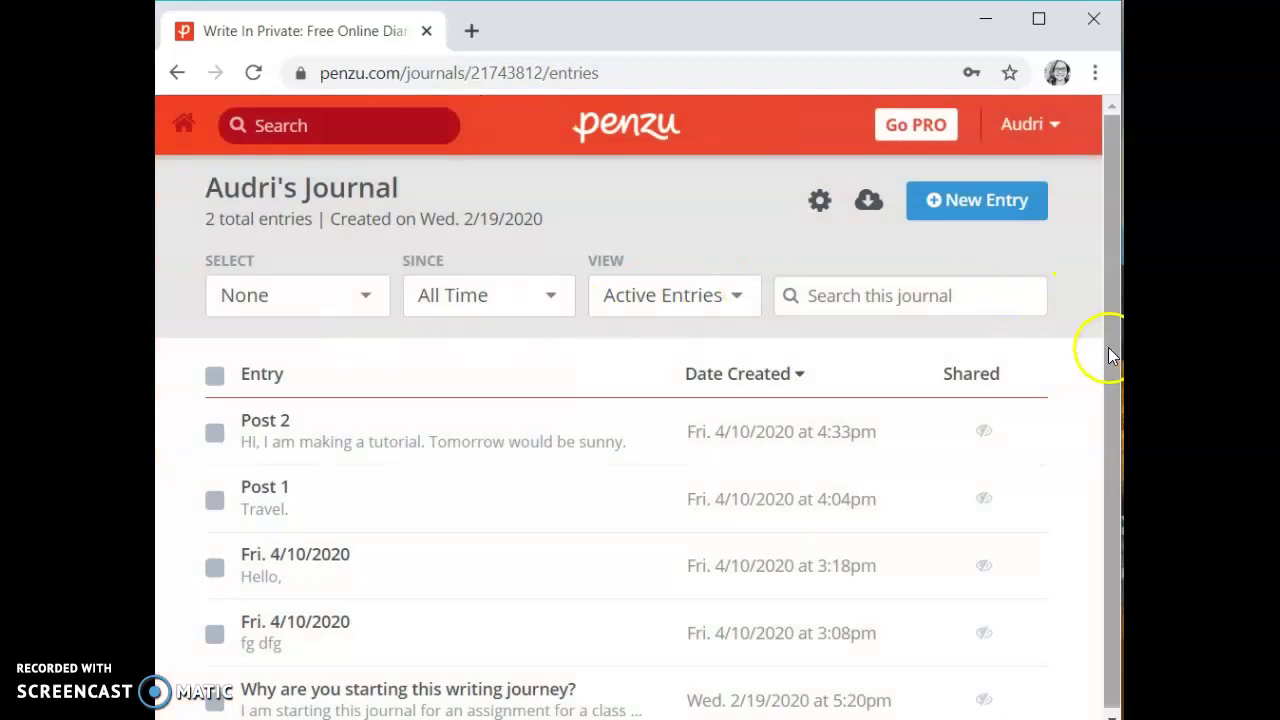
pyautogui.moveTo(1108, 345); pyautogui.dragTo(1108, 400)
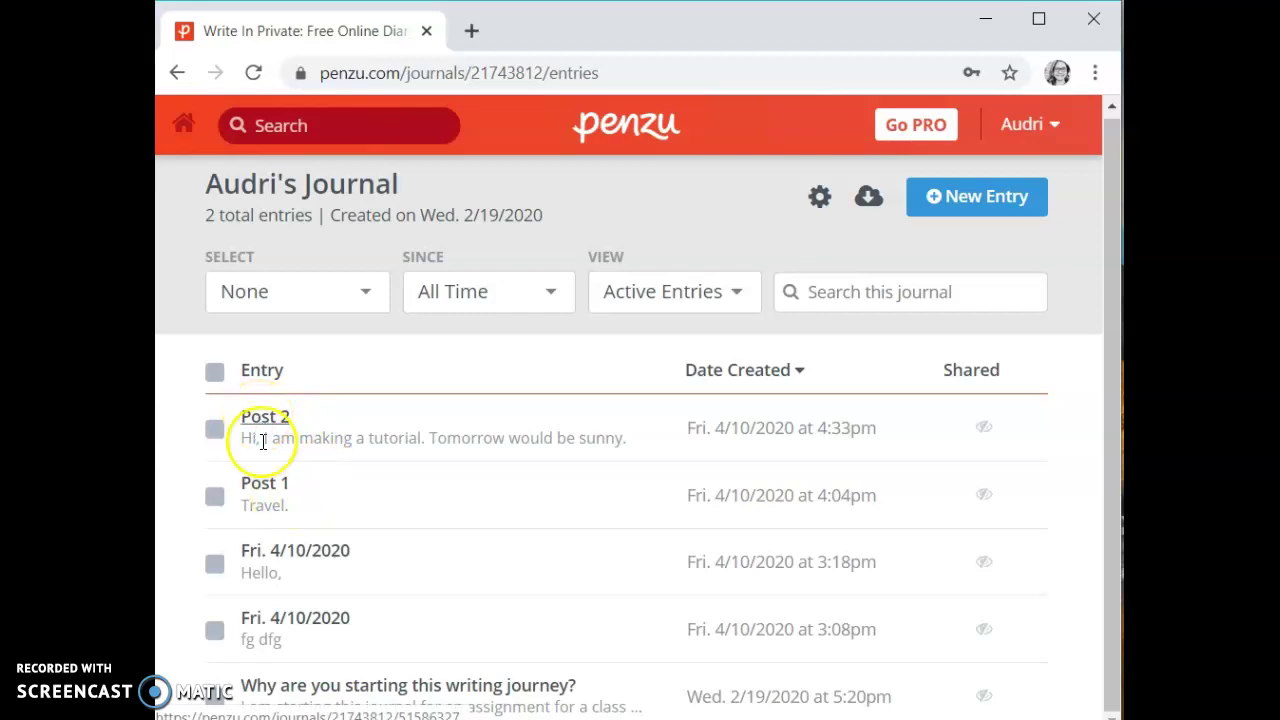
# In the Fri. 4/10/2020 entry, give 'Hello,' a light blue highlight and green text.
pyautogui.click(292, 553)
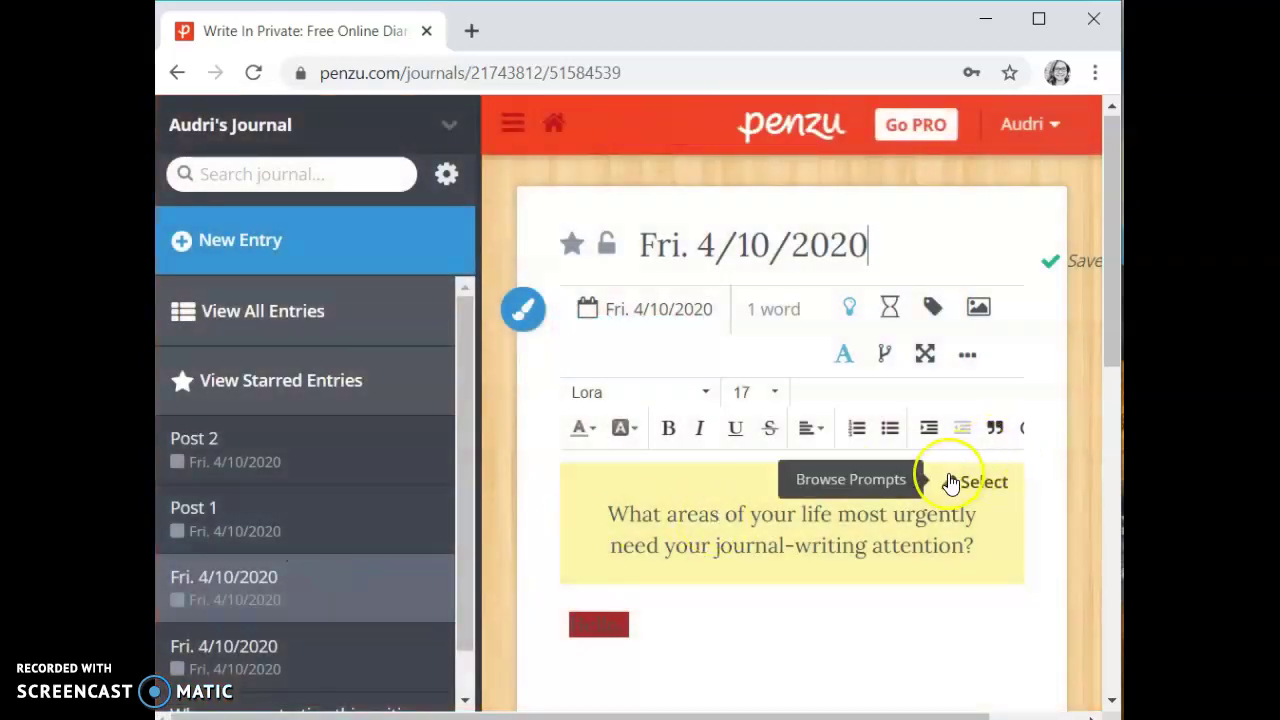
pyautogui.click(626, 628)
pyautogui.click(574, 629)
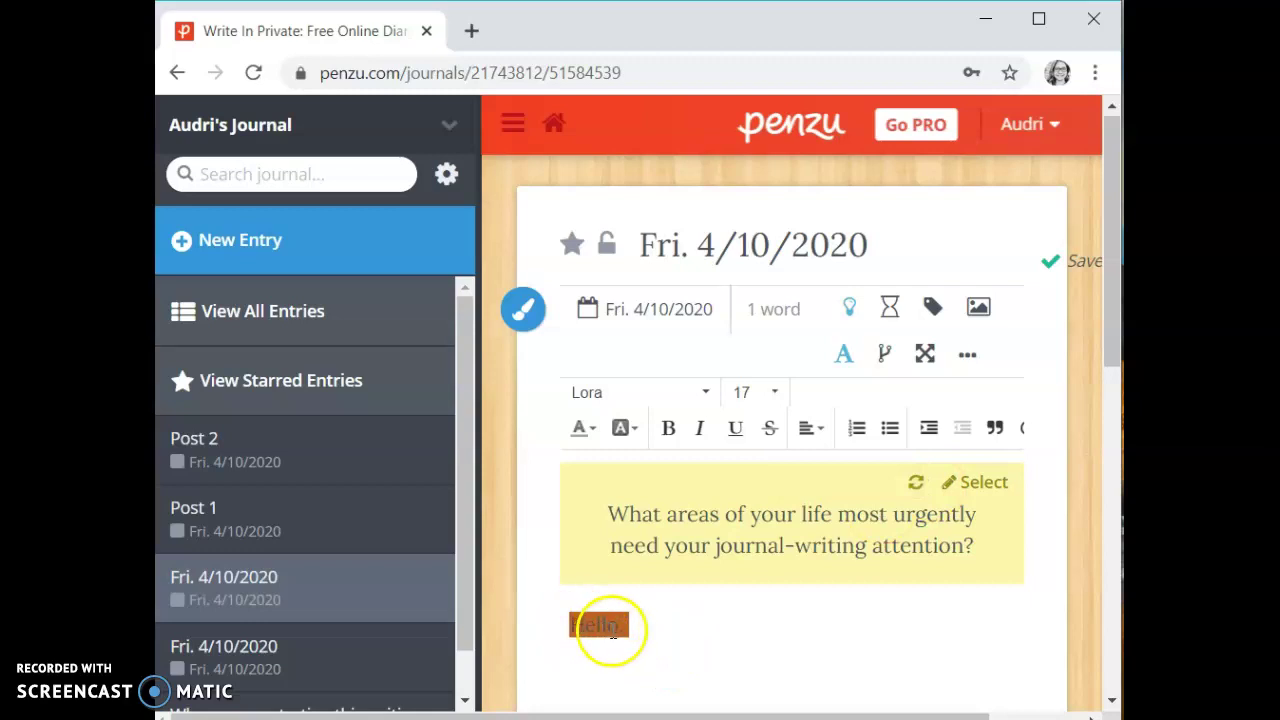
pyautogui.click(628, 429)
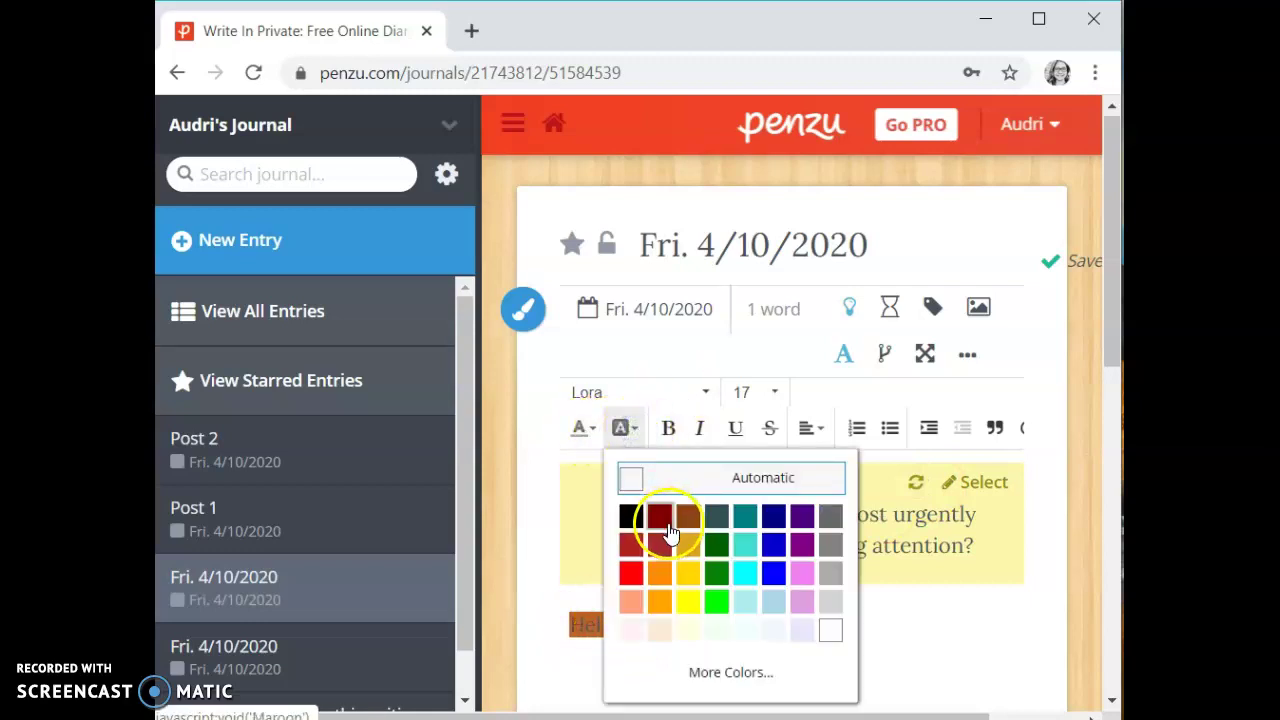
pyautogui.click(776, 598)
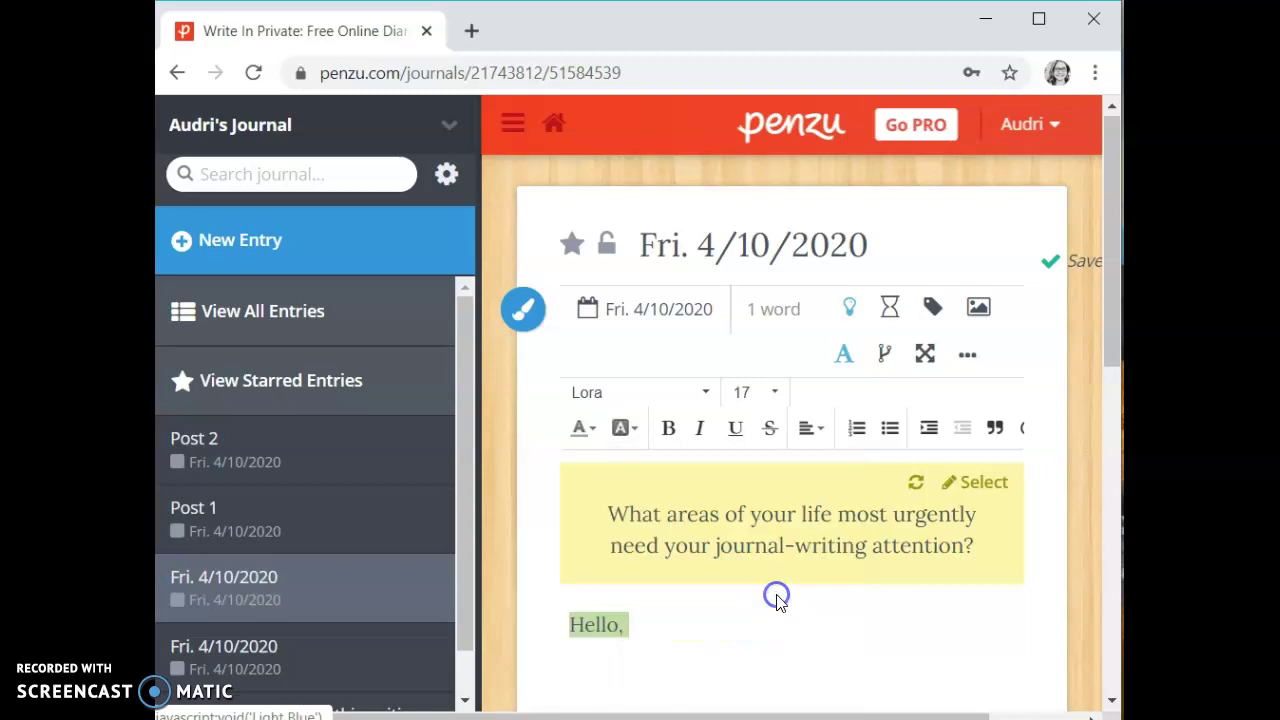
pyautogui.click(585, 428)
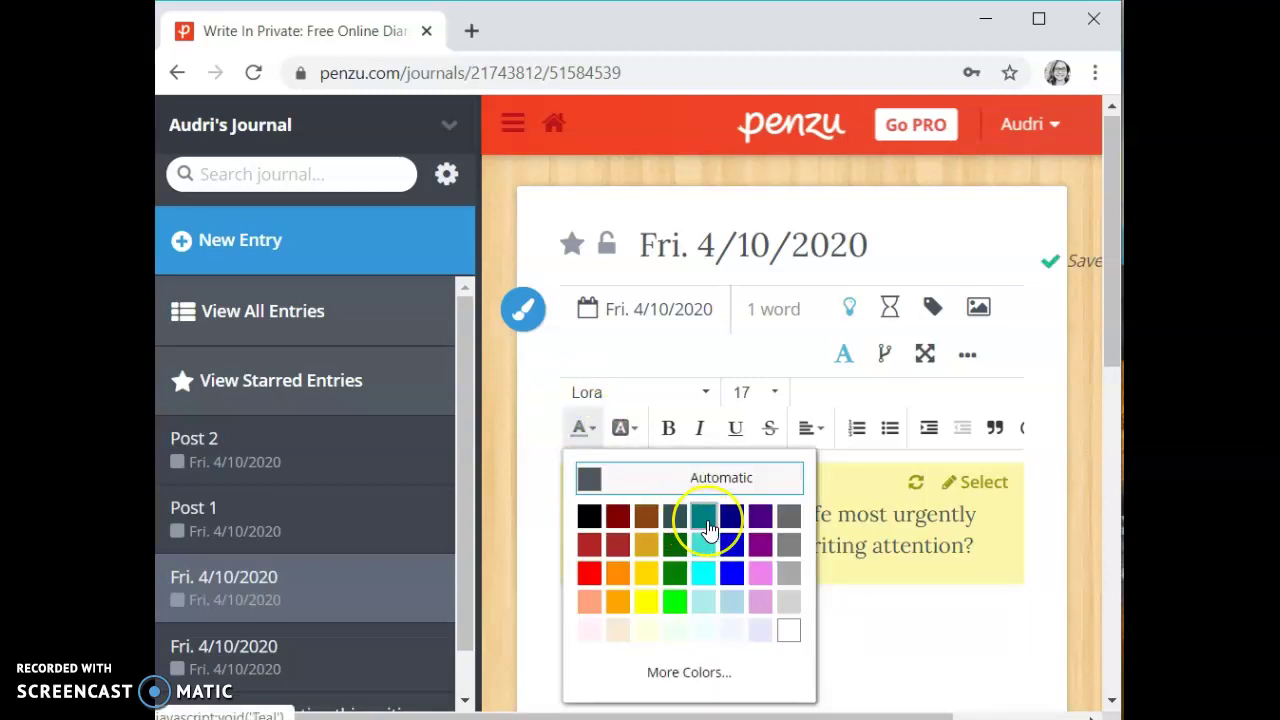
pyautogui.click(678, 601)
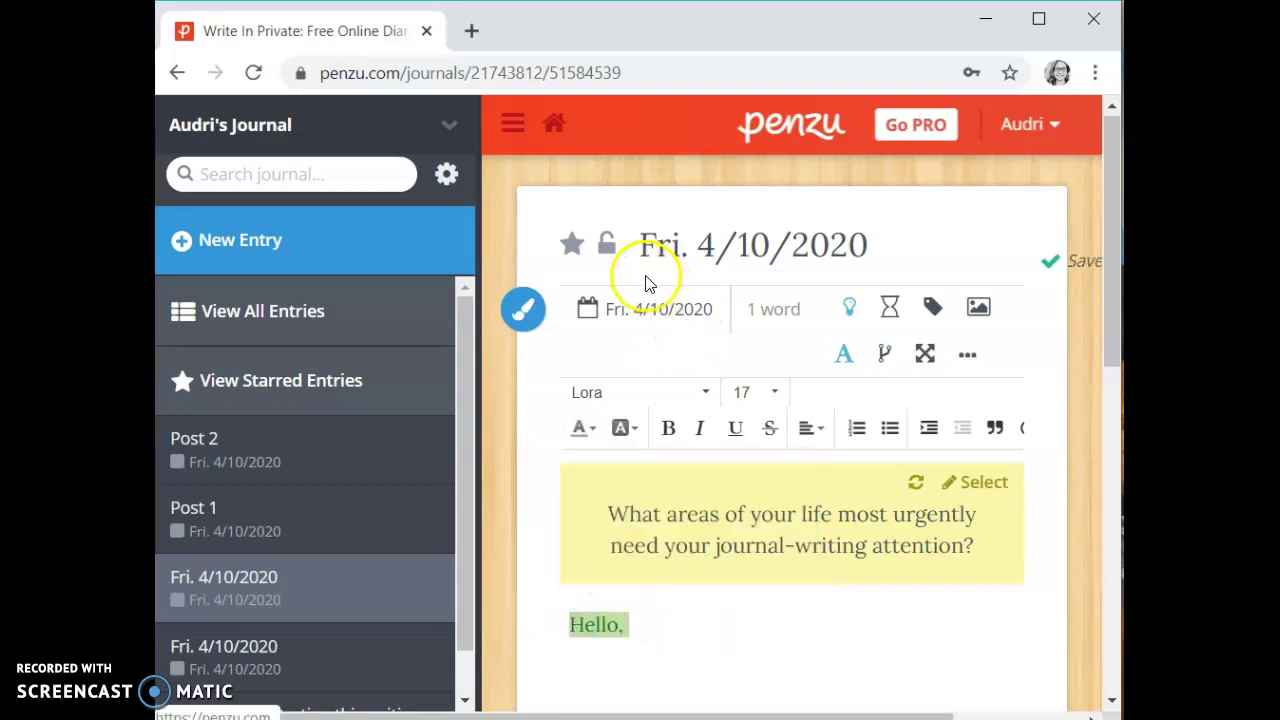
# Rename the Fri. 4/10/2020 entry to 'Example' and go back to the entries list.
pyautogui.tripleClick(645, 244)
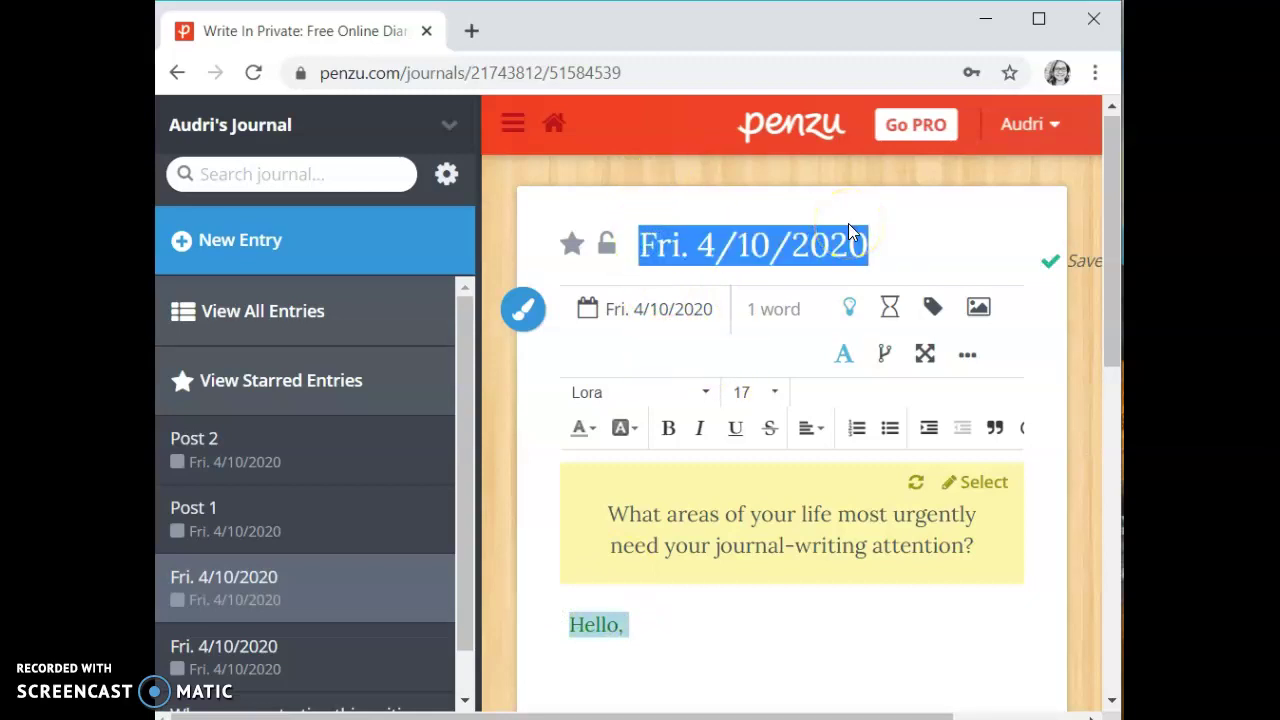
pyautogui.write('Example')
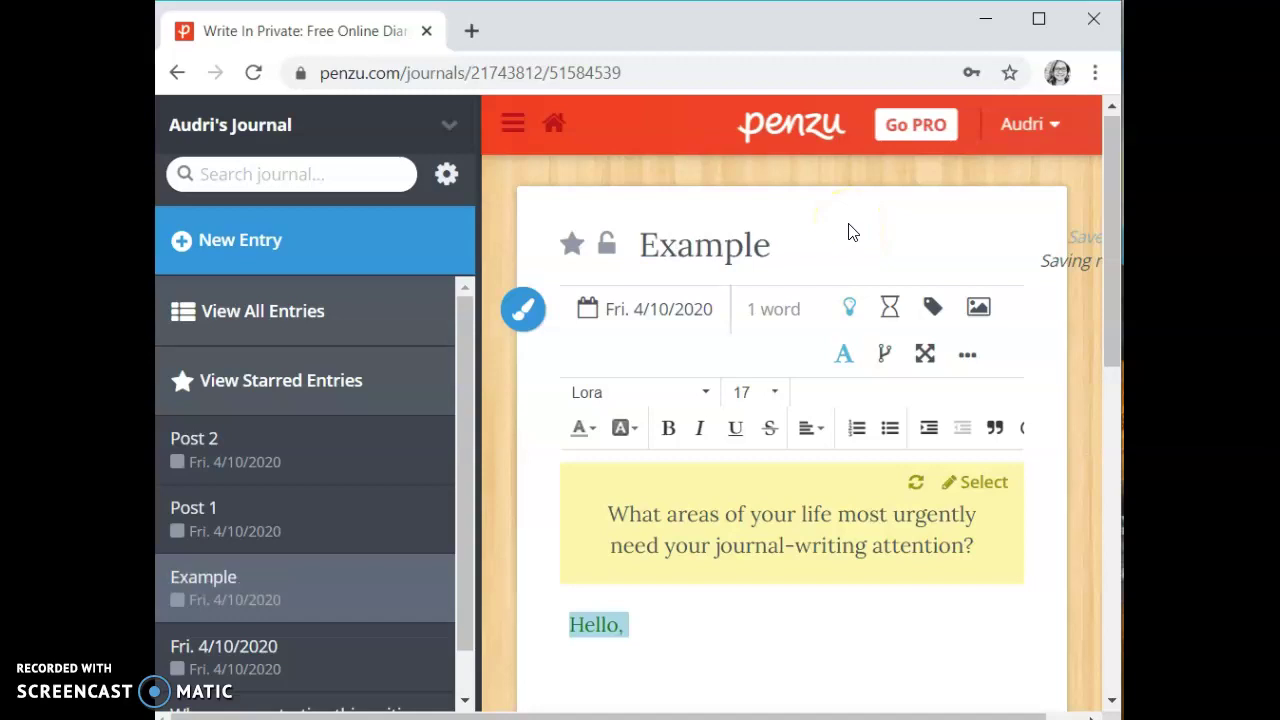
pyautogui.click(819, 268)
pyautogui.click(661, 654)
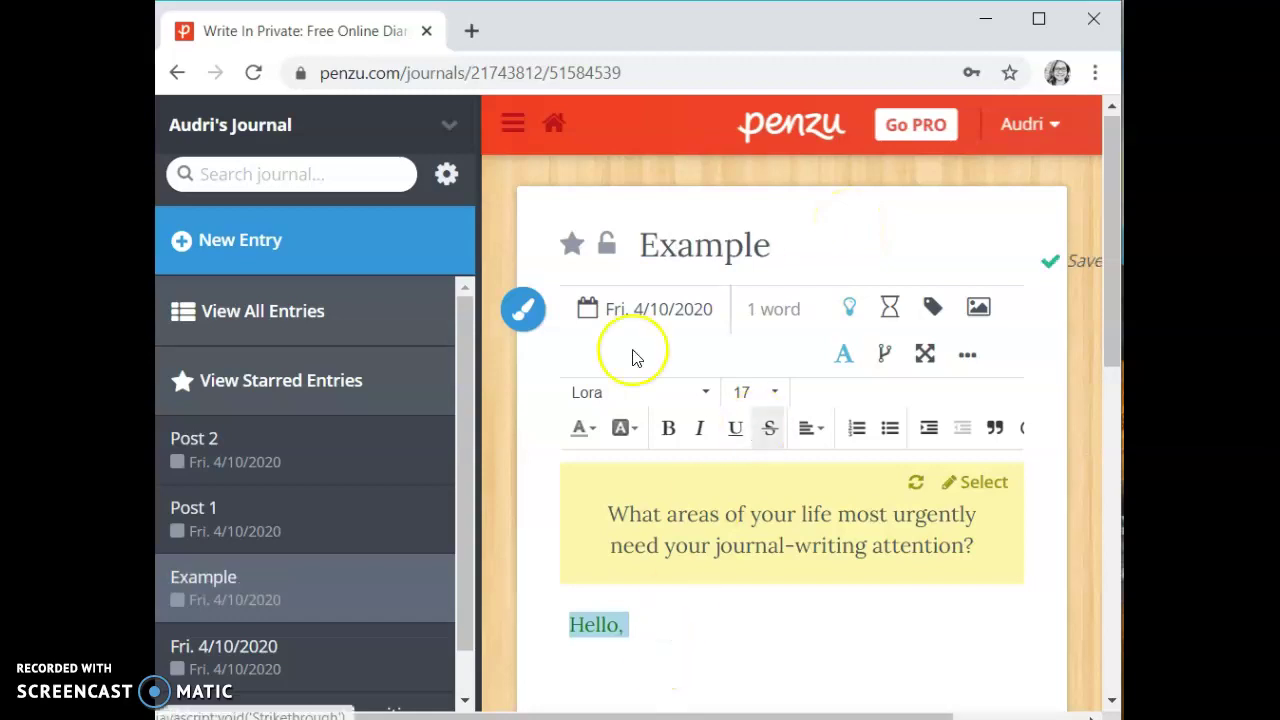
pyautogui.click(327, 297)
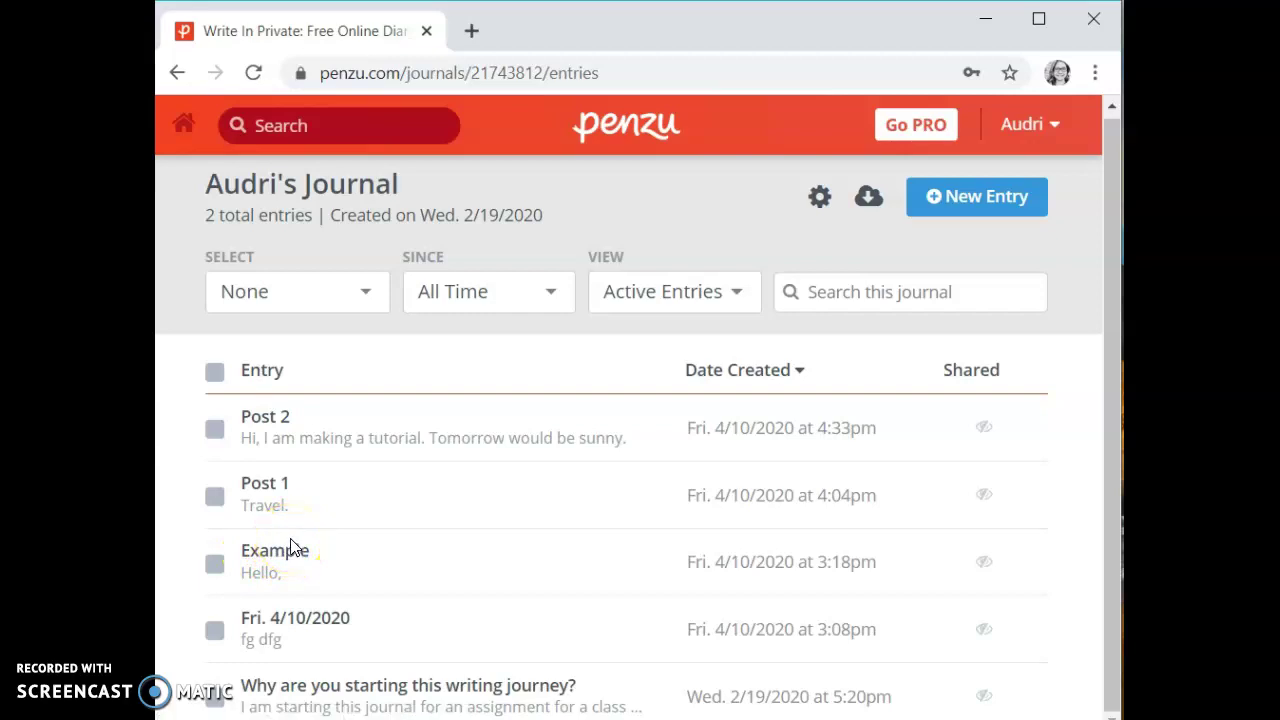
# Change the journal cover from coral red to teal in the journal settings.
pyautogui.click(183, 128)
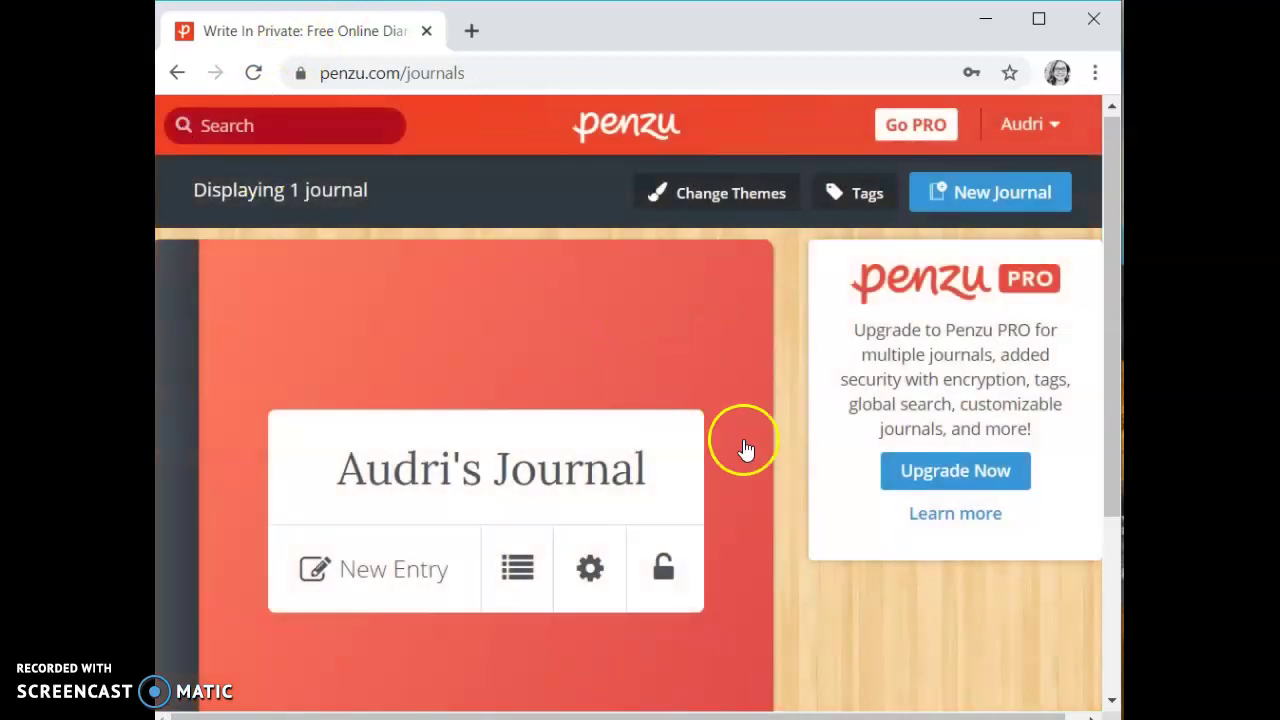
pyautogui.scroll(-1, 745, 449)
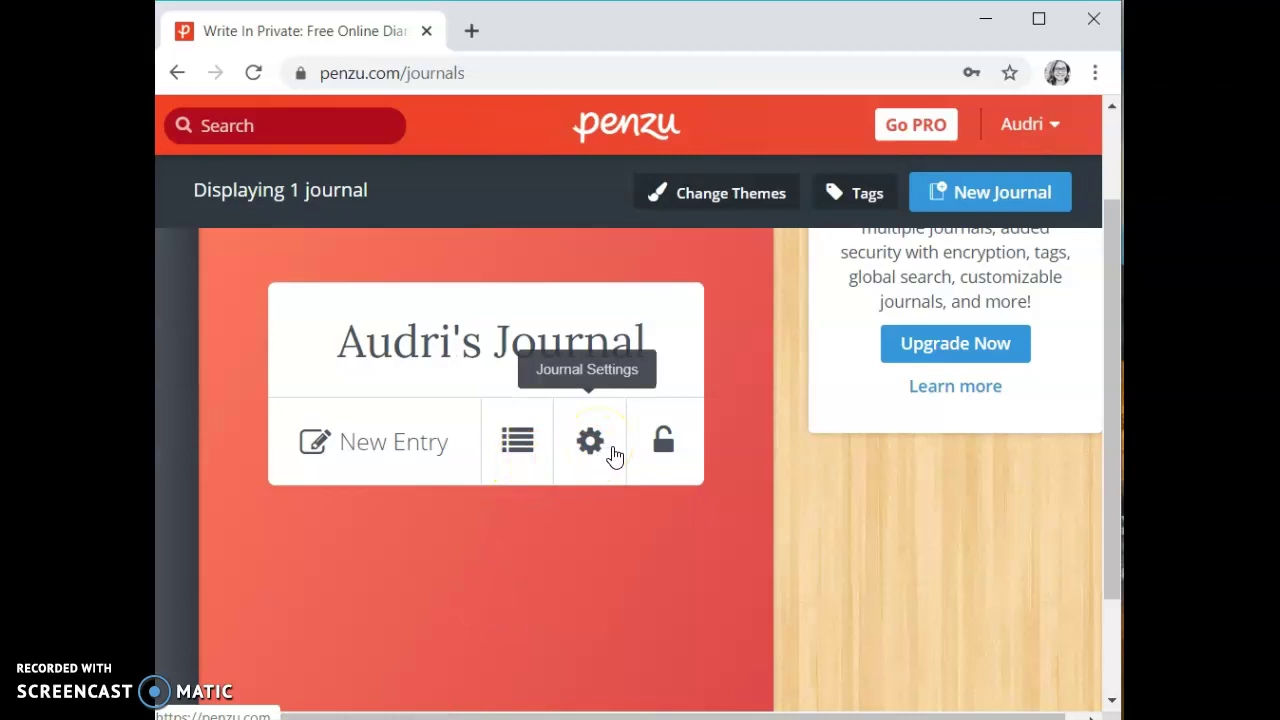
pyautogui.click(596, 448)
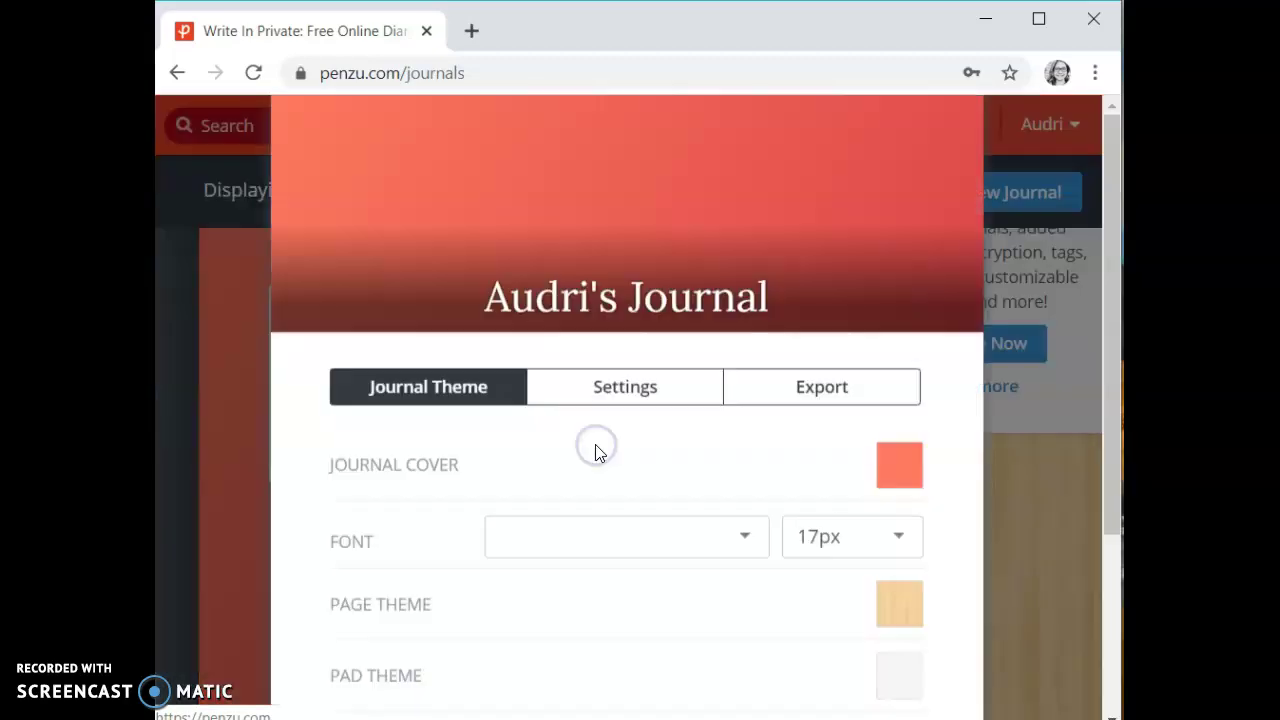
pyautogui.scroll(-2, 892, 552)
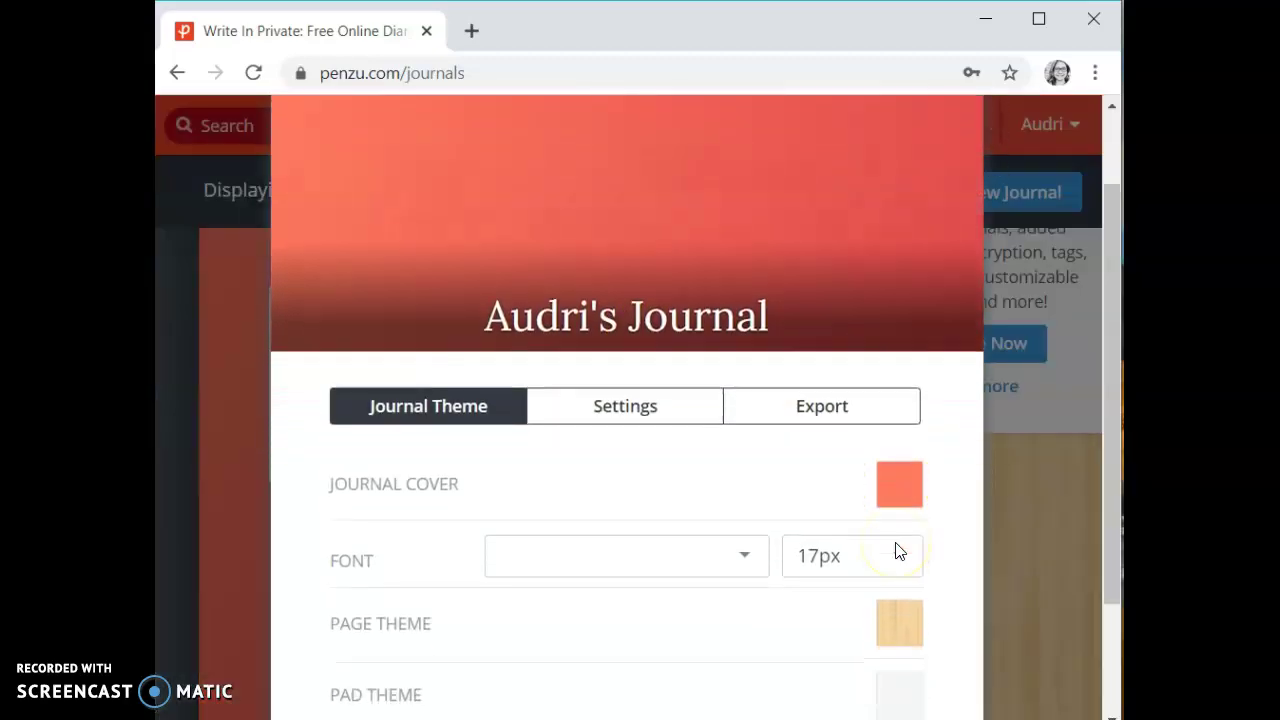
pyautogui.click(917, 487)
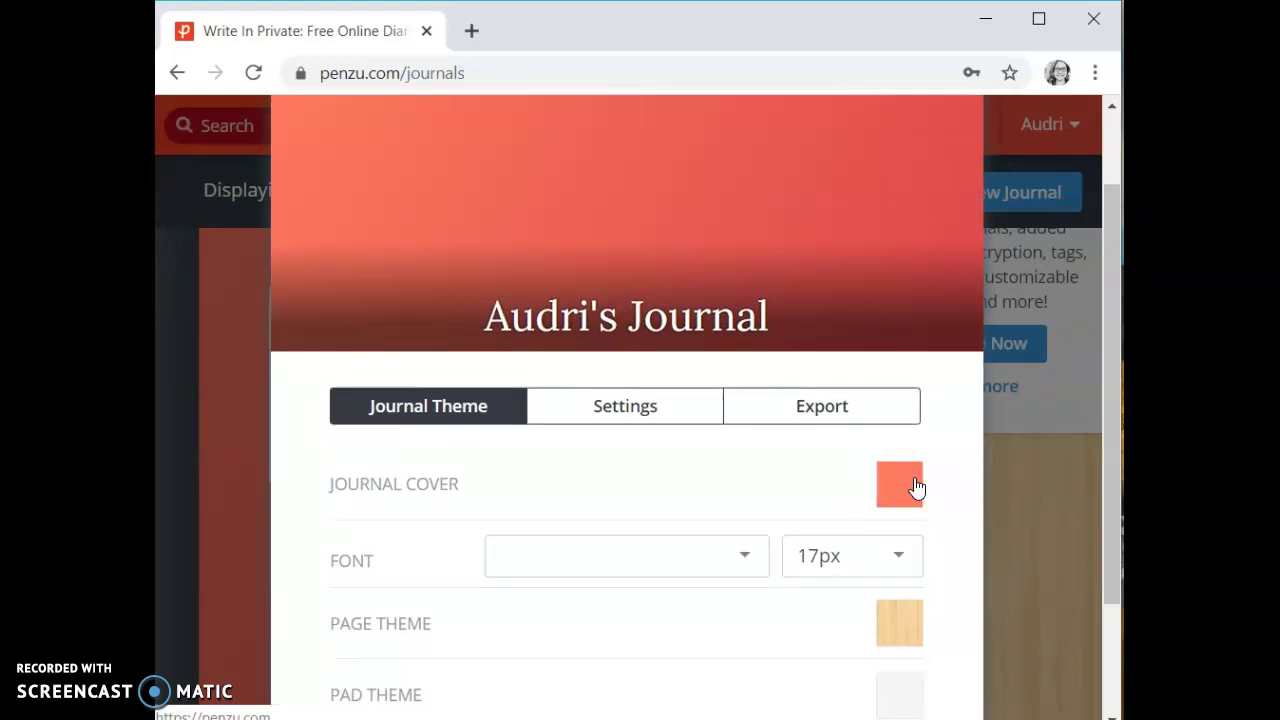
pyautogui.click(917, 487)
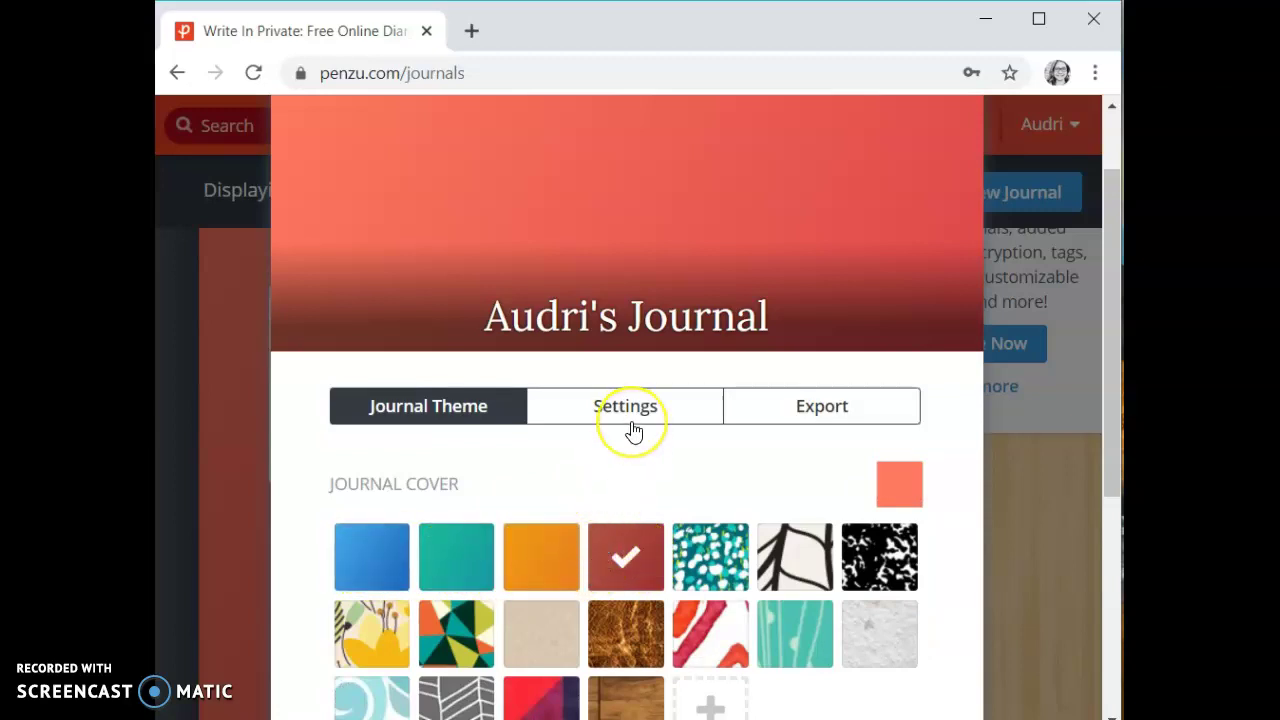
pyautogui.scroll(-1, 630, 430)
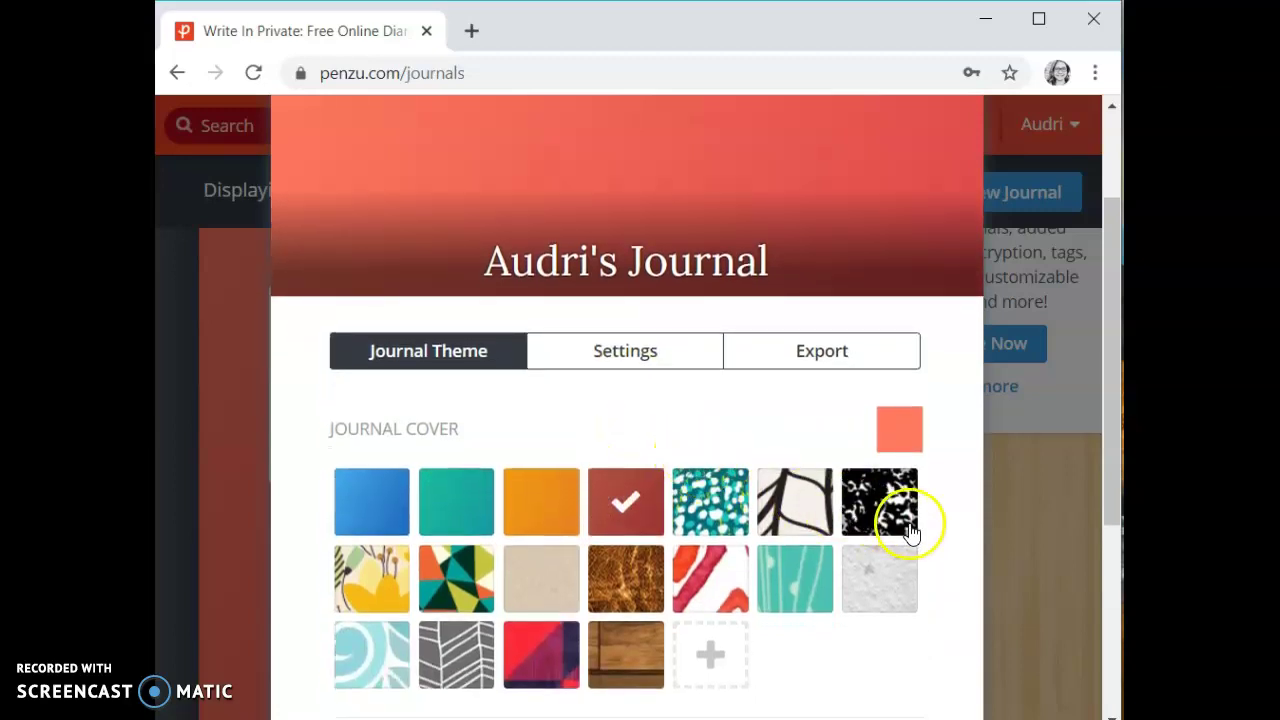
pyautogui.scroll(-1, 966, 528)
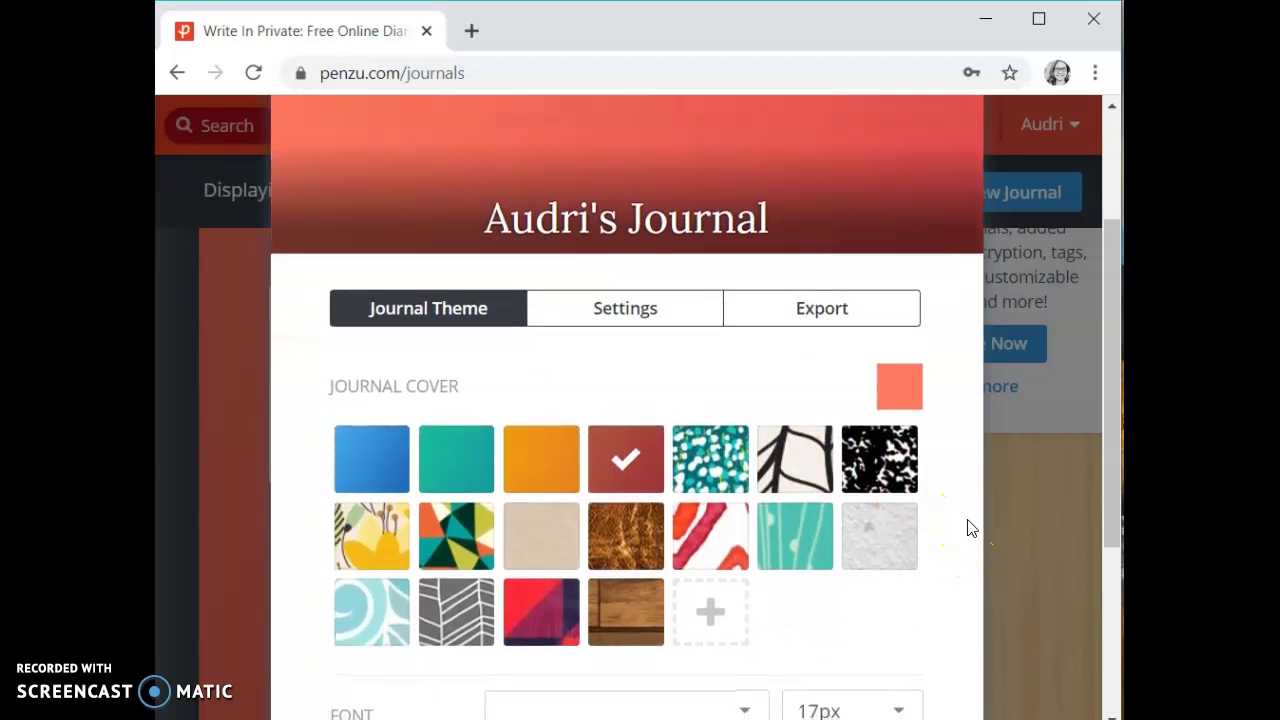
pyautogui.click(470, 490)
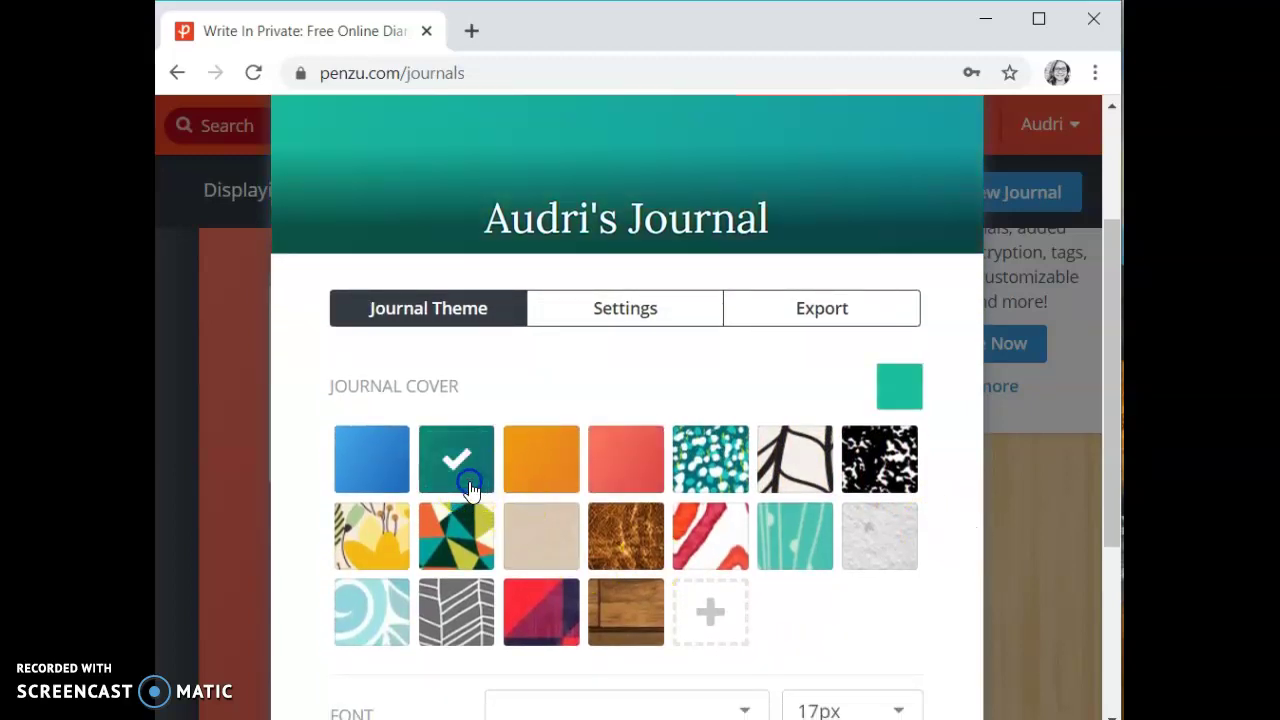
# Check the journal font and size dropdowns, leaving the size at 17px.
pyautogui.click(796, 152)
pyautogui.click(966, 646)
pyautogui.scroll(-3, 966, 650)
pyautogui.click(741, 400)
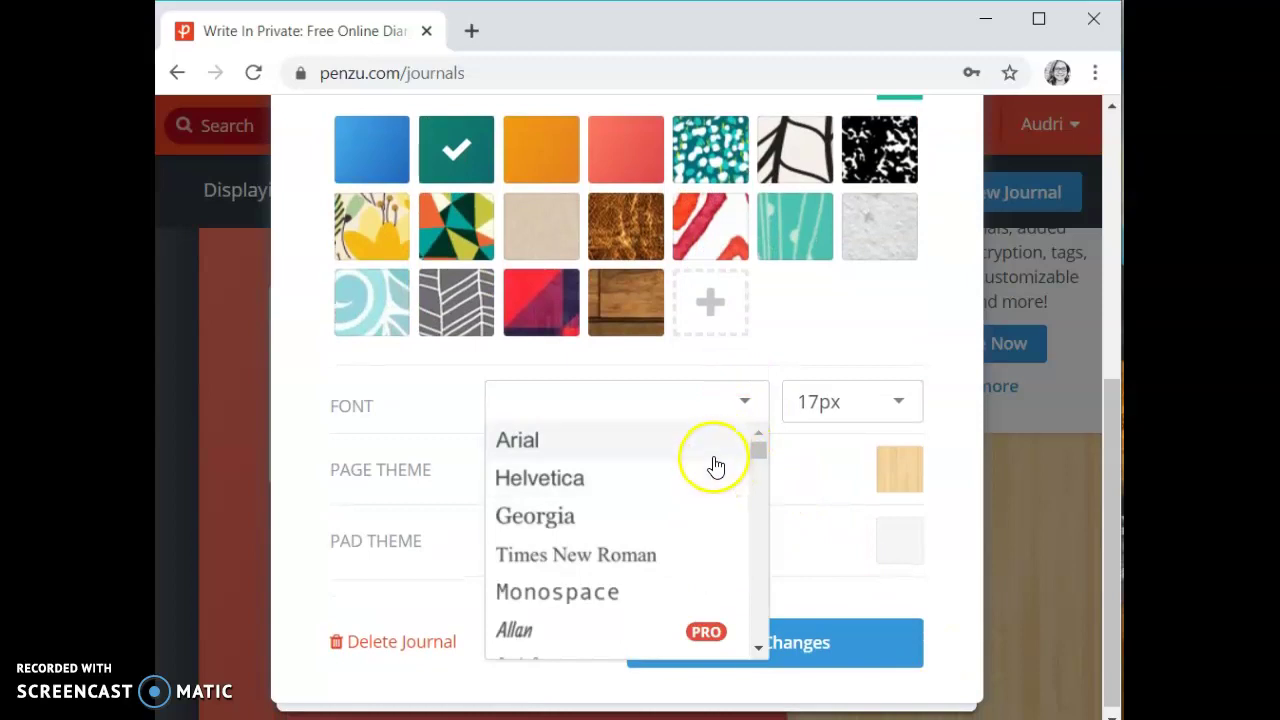
pyautogui.click(798, 407)
pyautogui.click(797, 412)
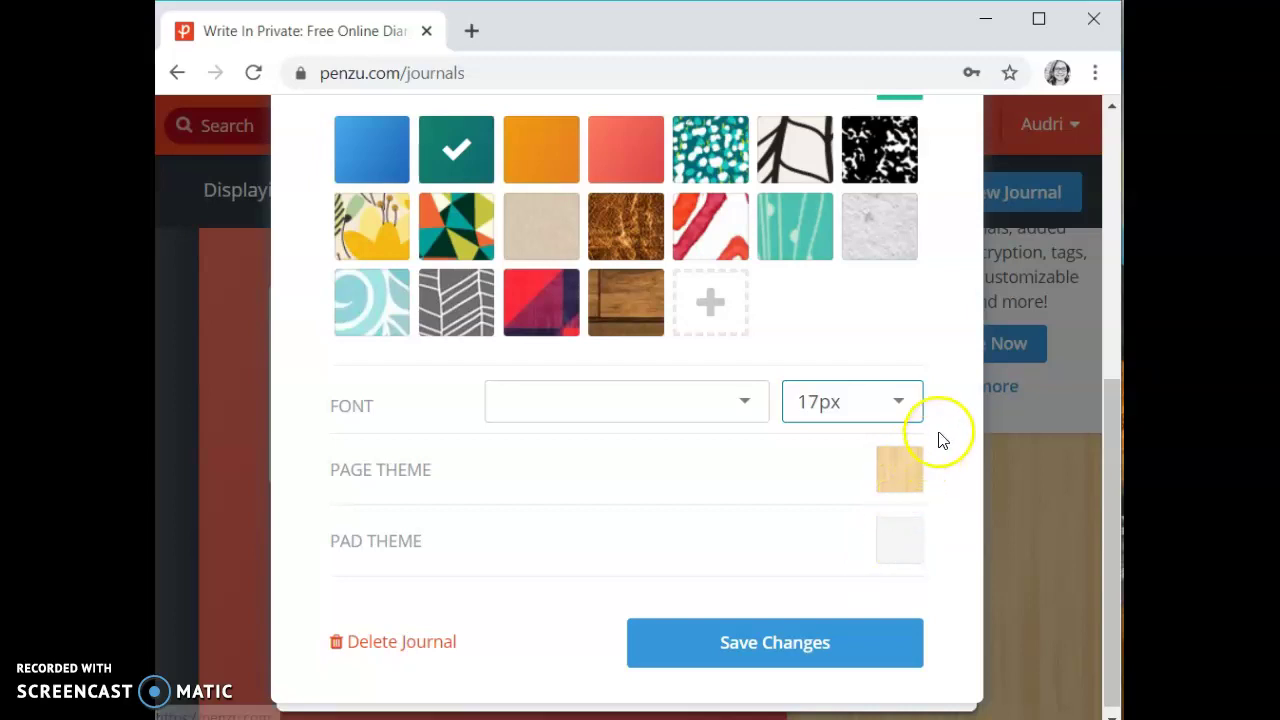
pyautogui.scroll(4, 943, 443)
# Add and save a reminder set to Every day, In the evening.
pyautogui.click(688, 421)
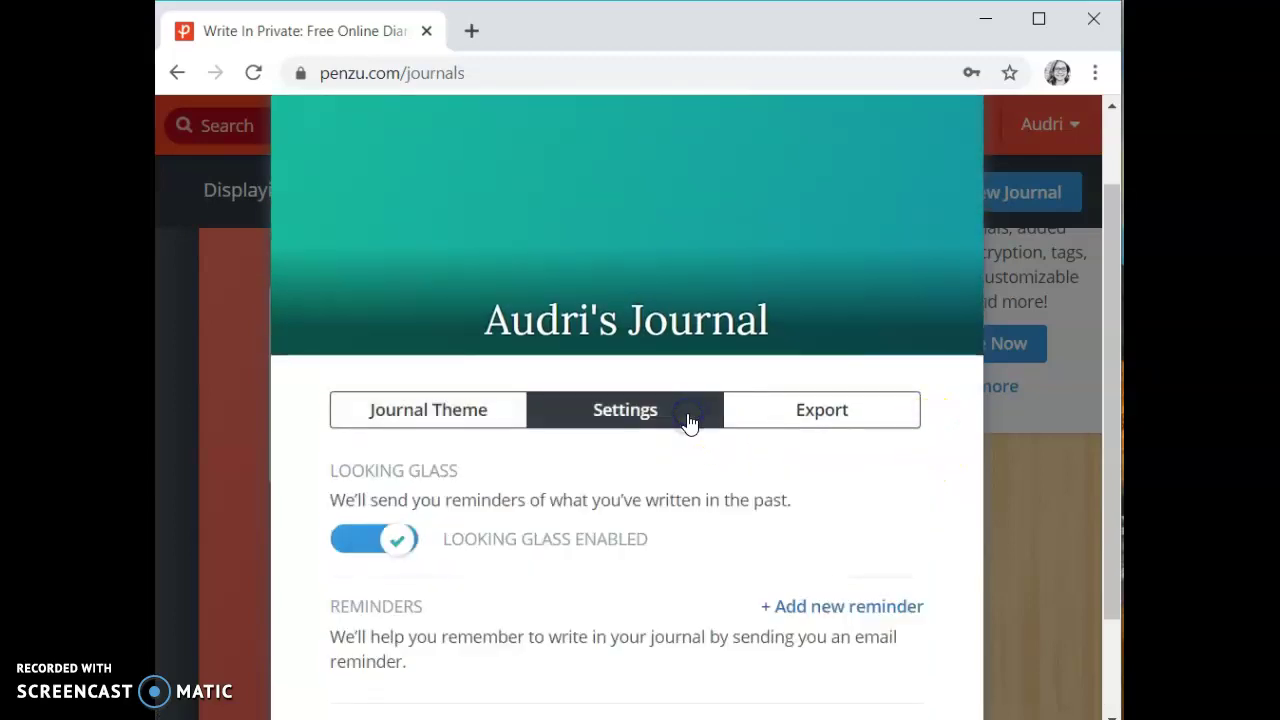
pyautogui.scroll(-1, 783, 493)
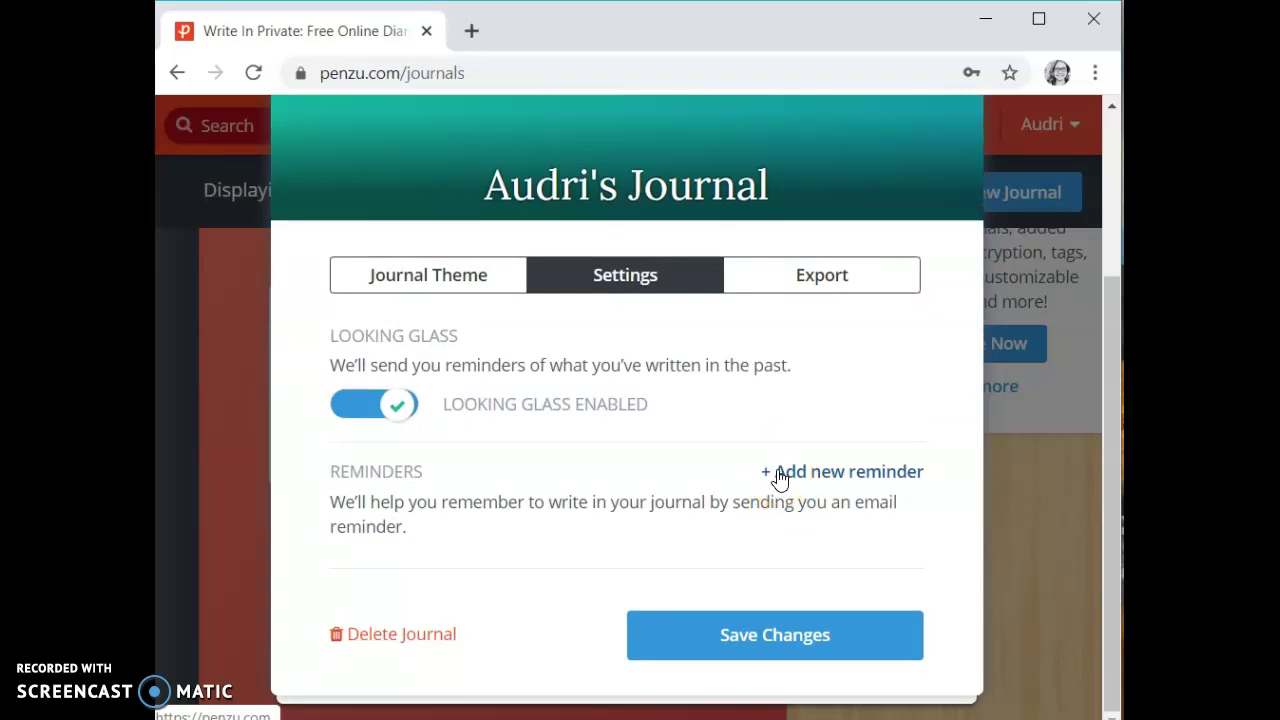
pyautogui.click(779, 474)
pyautogui.click(733, 614)
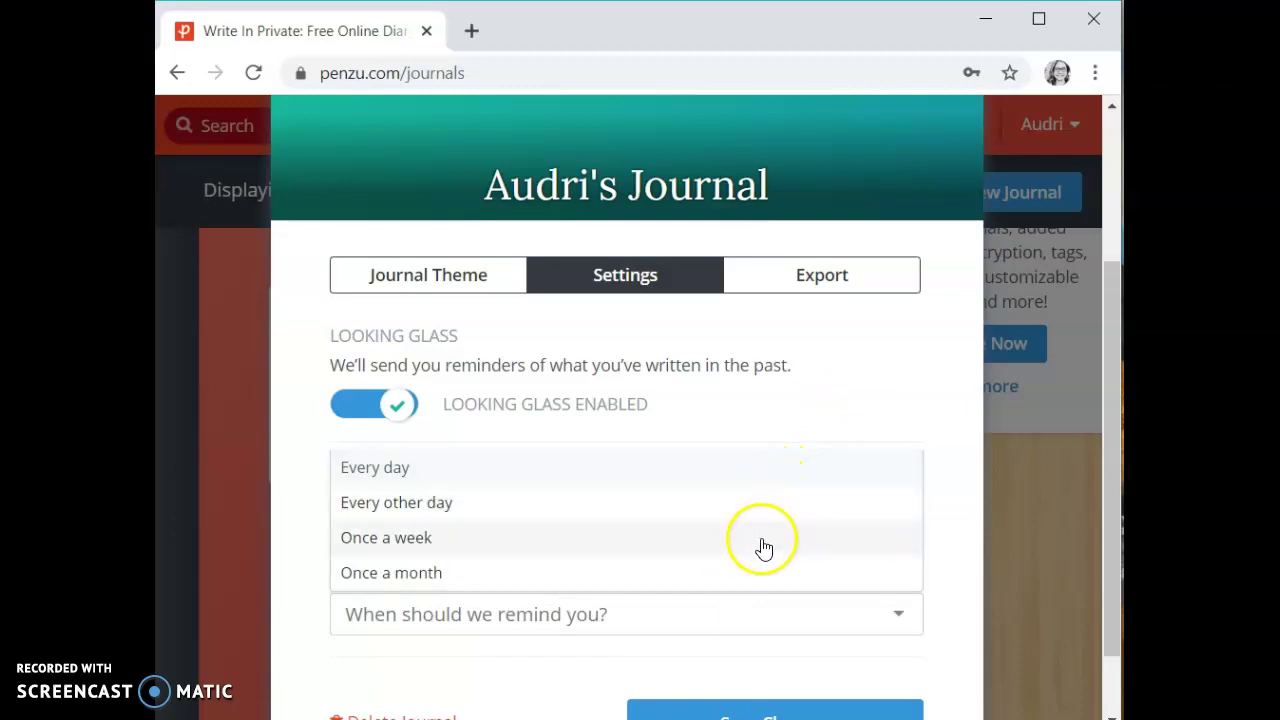
pyautogui.click(680, 476)
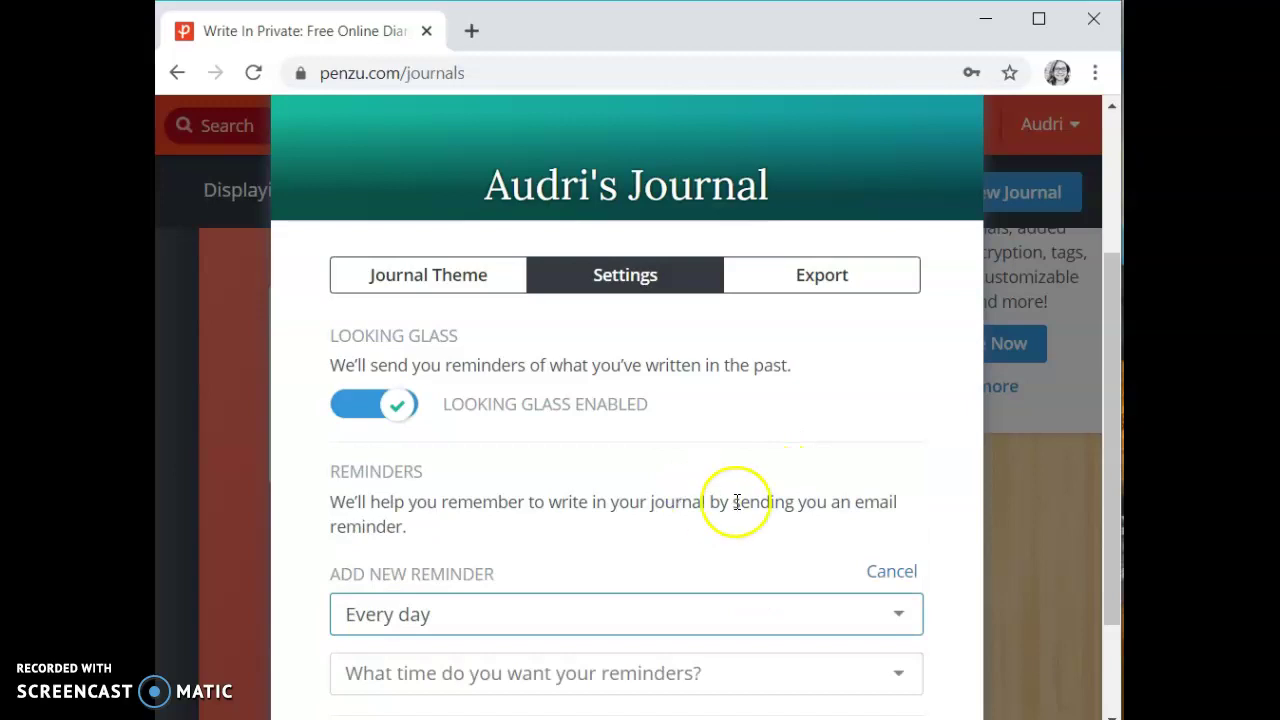
pyautogui.click(767, 673)
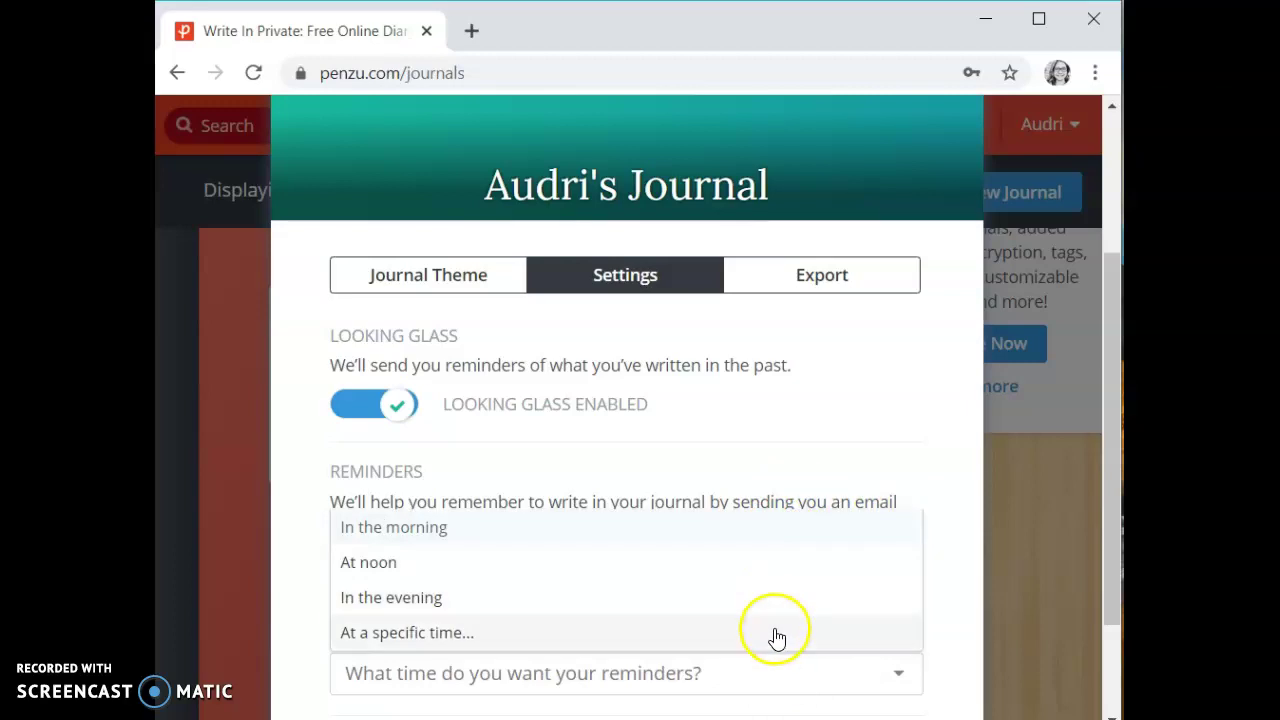
pyautogui.click(709, 600)
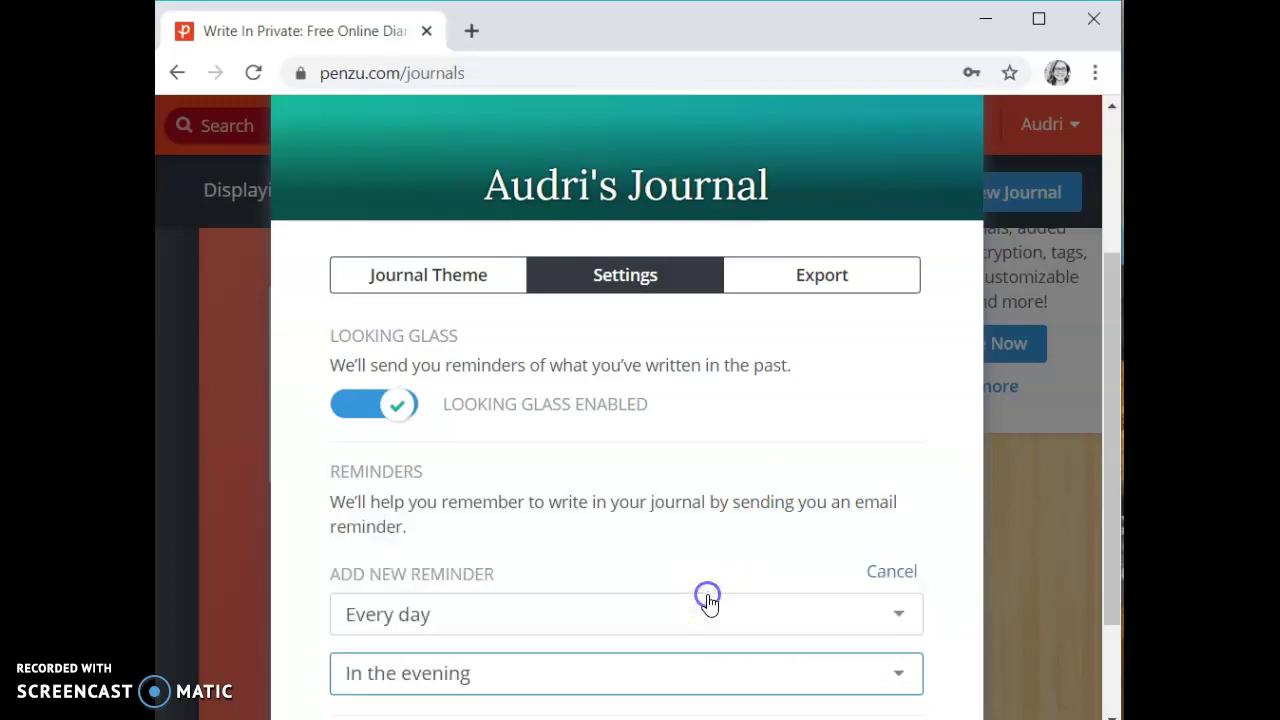
pyautogui.scroll(-1, 995, 440)
pyautogui.scroll(-1, 995, 433)
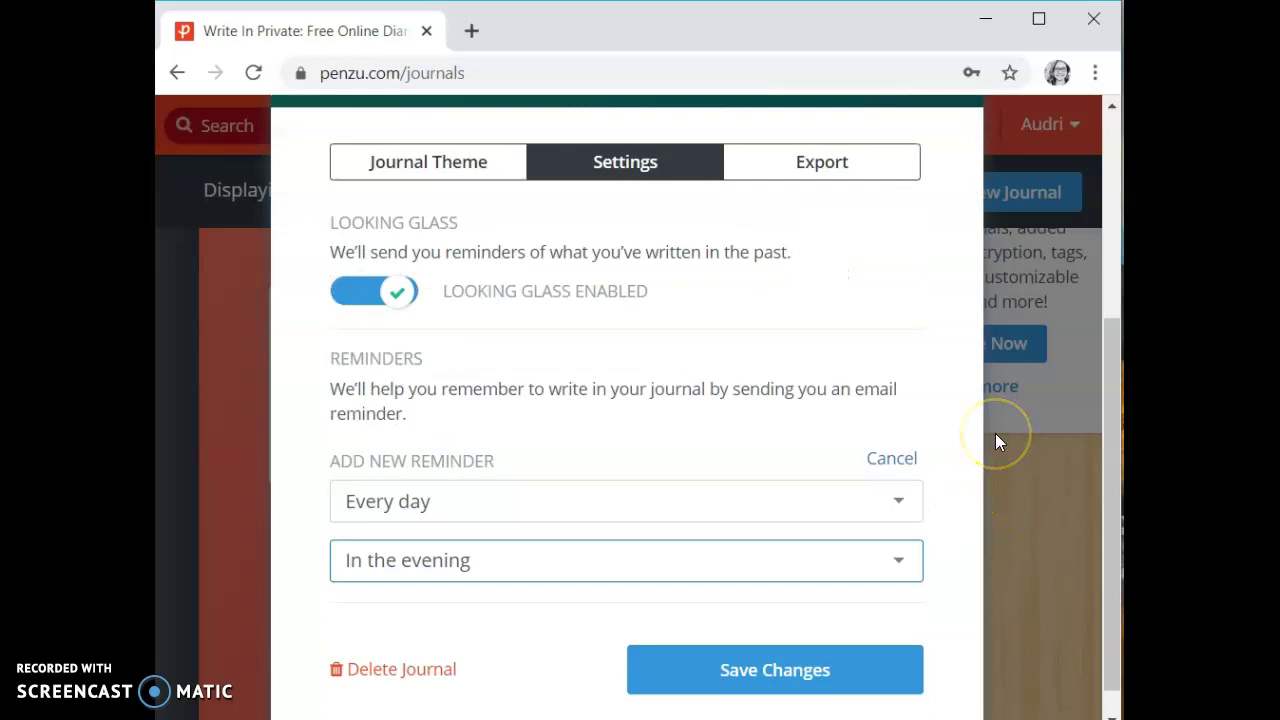
pyautogui.click(812, 668)
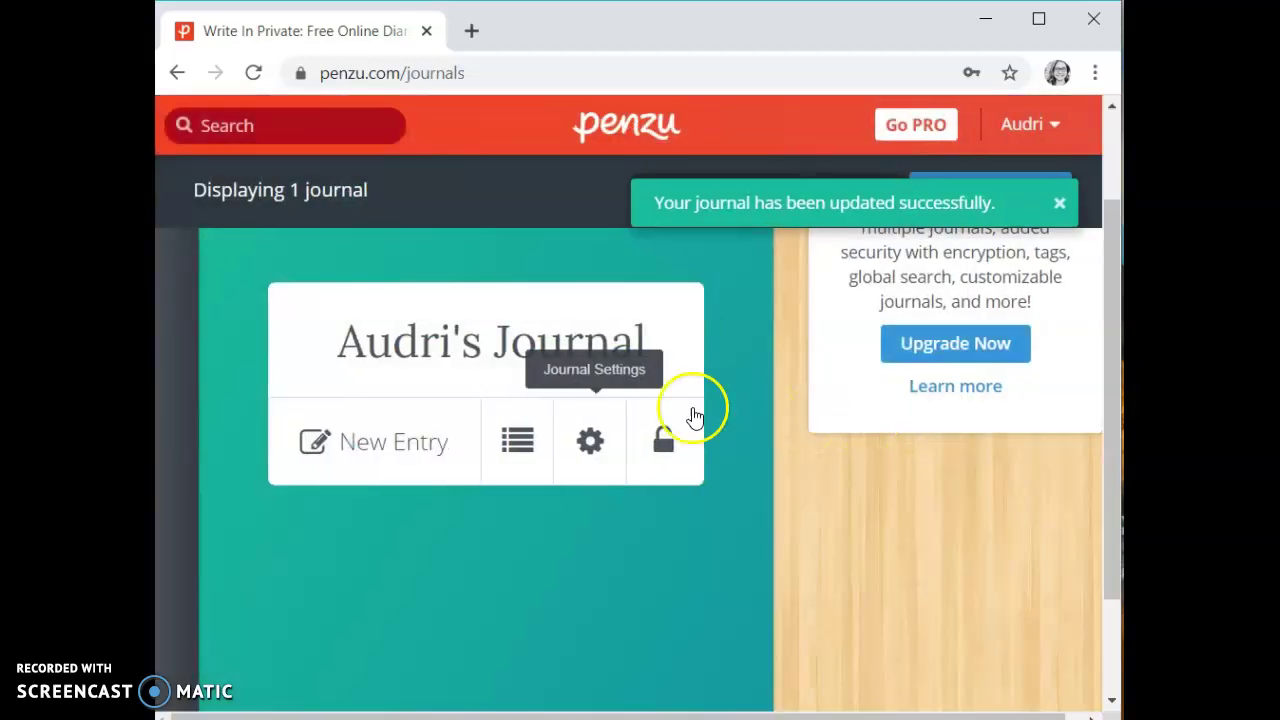
# Delete the daily evening reminder from the journal's settings.
pyautogui.click(598, 440)
pyautogui.click(672, 505)
pyautogui.scroll(-3, 842, 397)
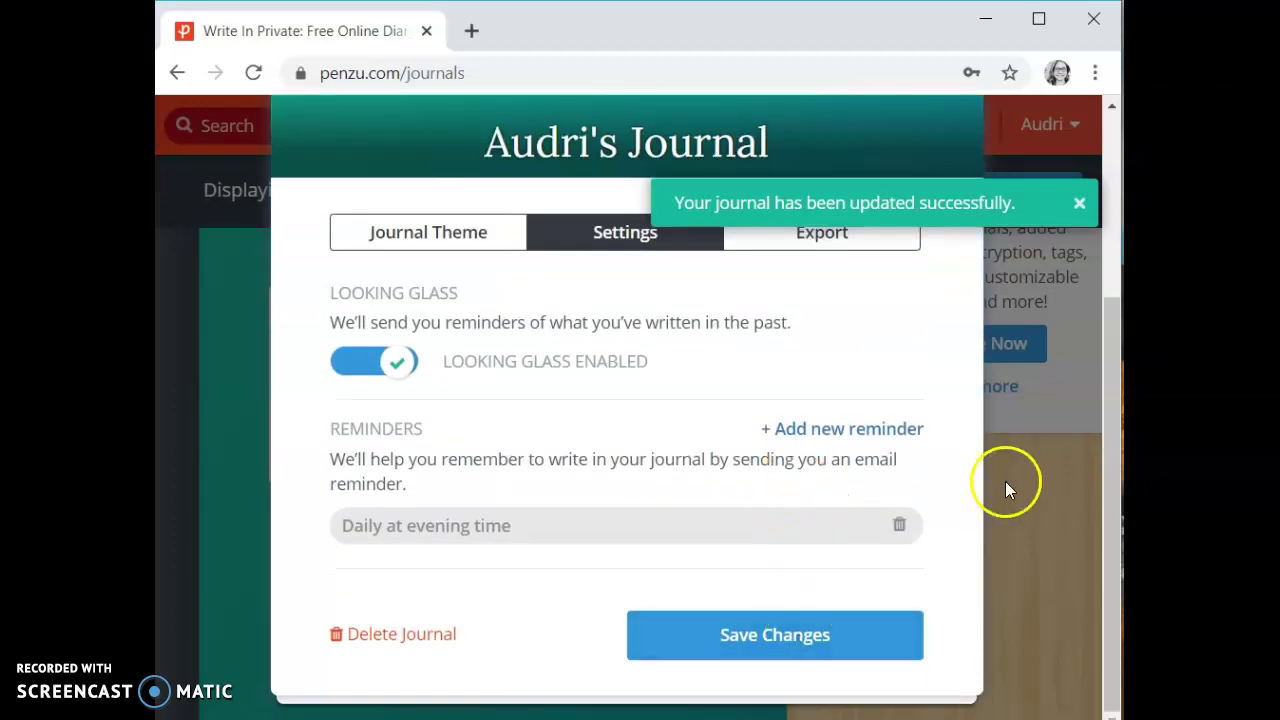
pyautogui.click(903, 525)
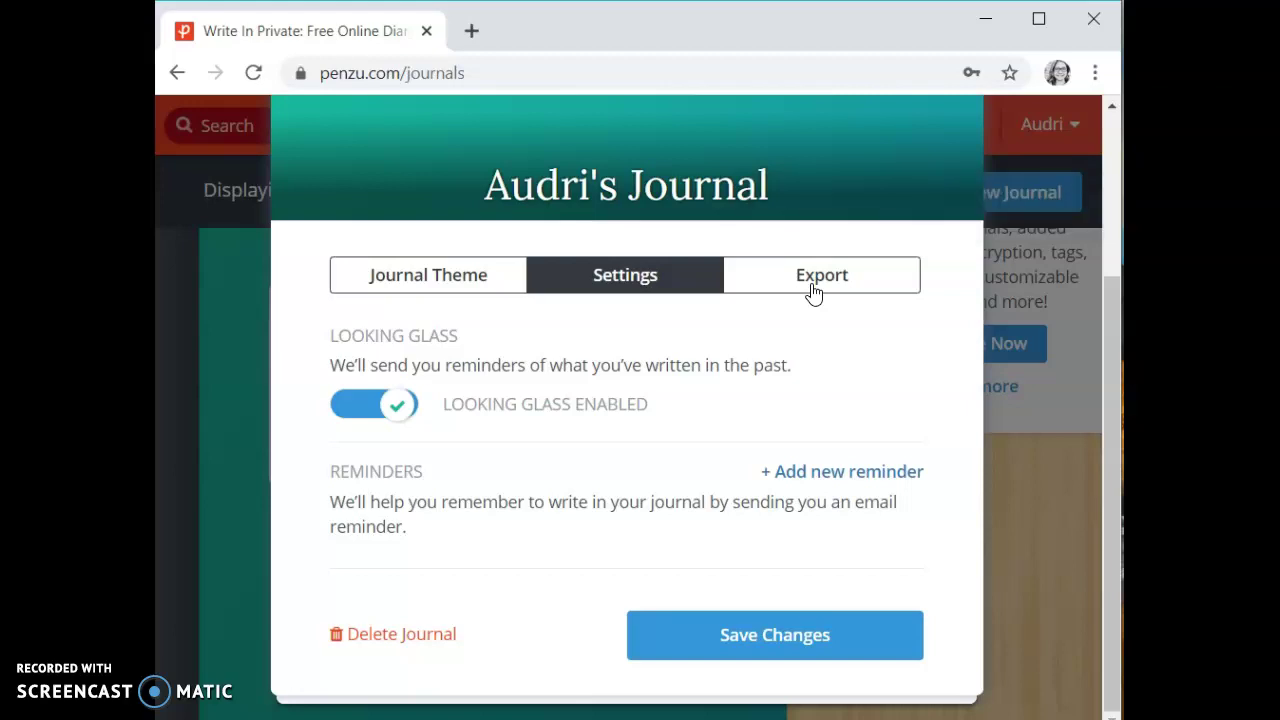
# View the PDF Export options, then save and close the journal settings.
pyautogui.click(814, 291)
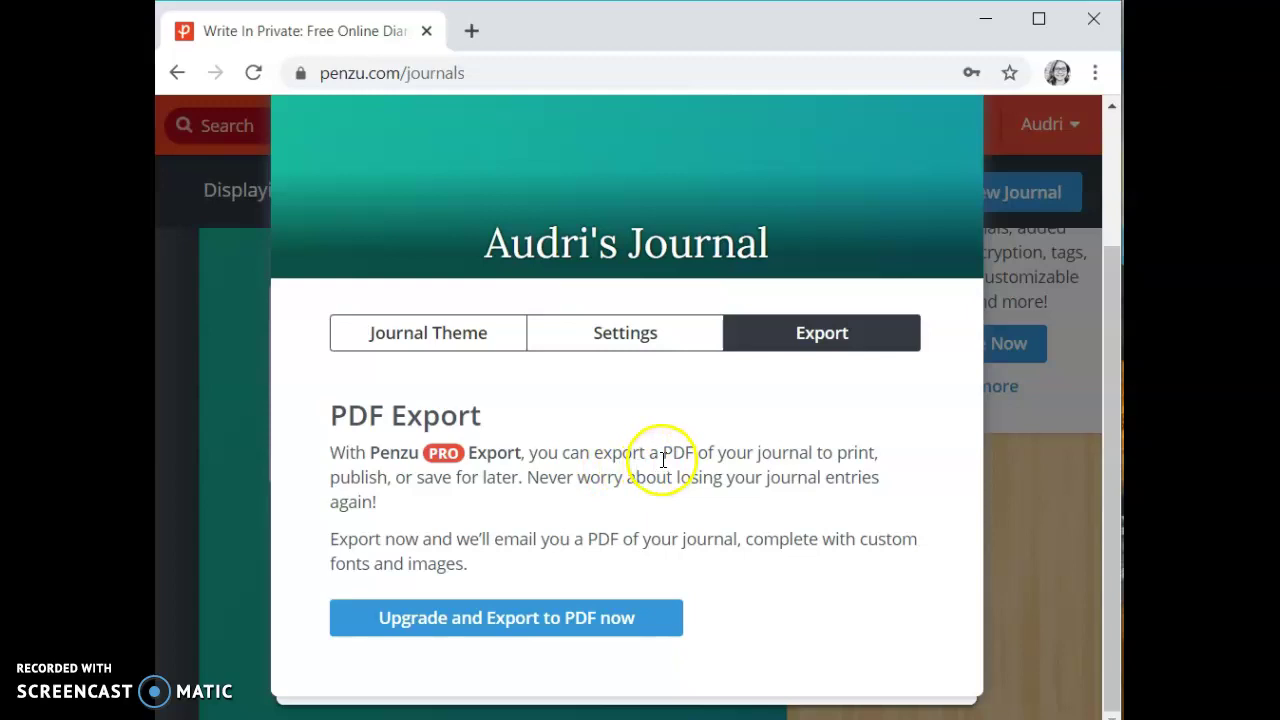
pyautogui.scroll(2, 661, 394)
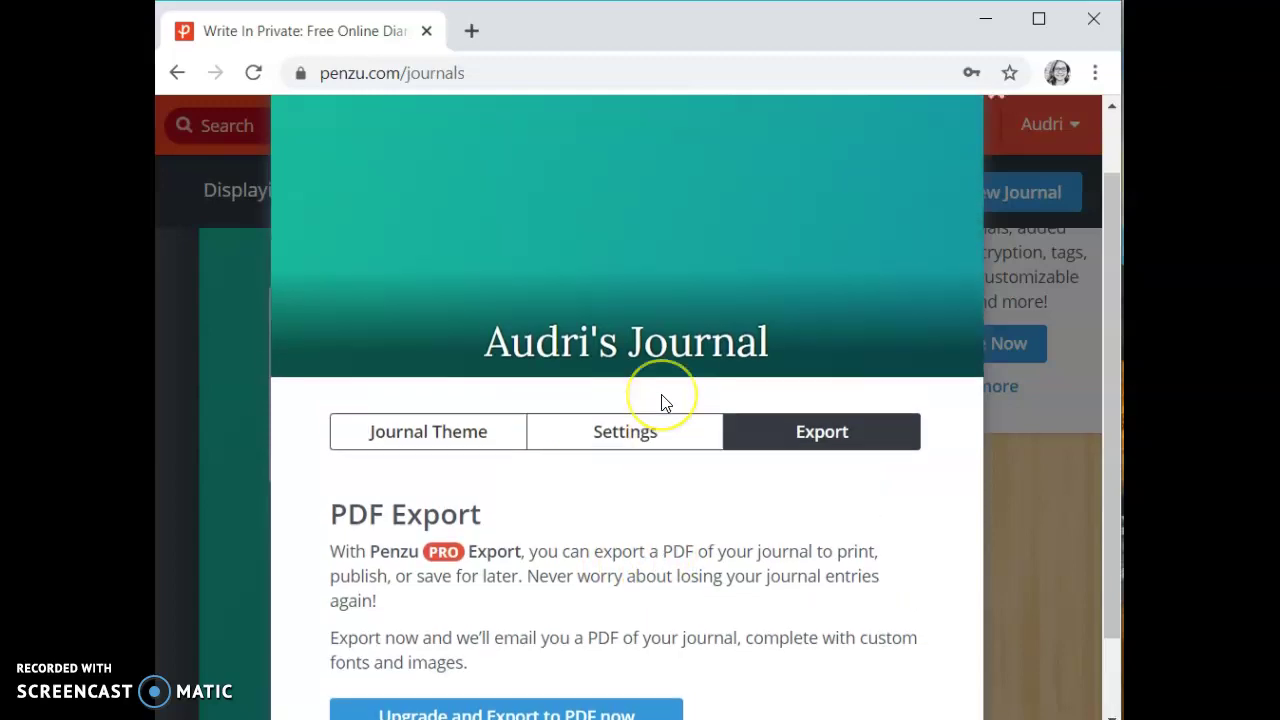
pyautogui.scroll(-2, 885, 540)
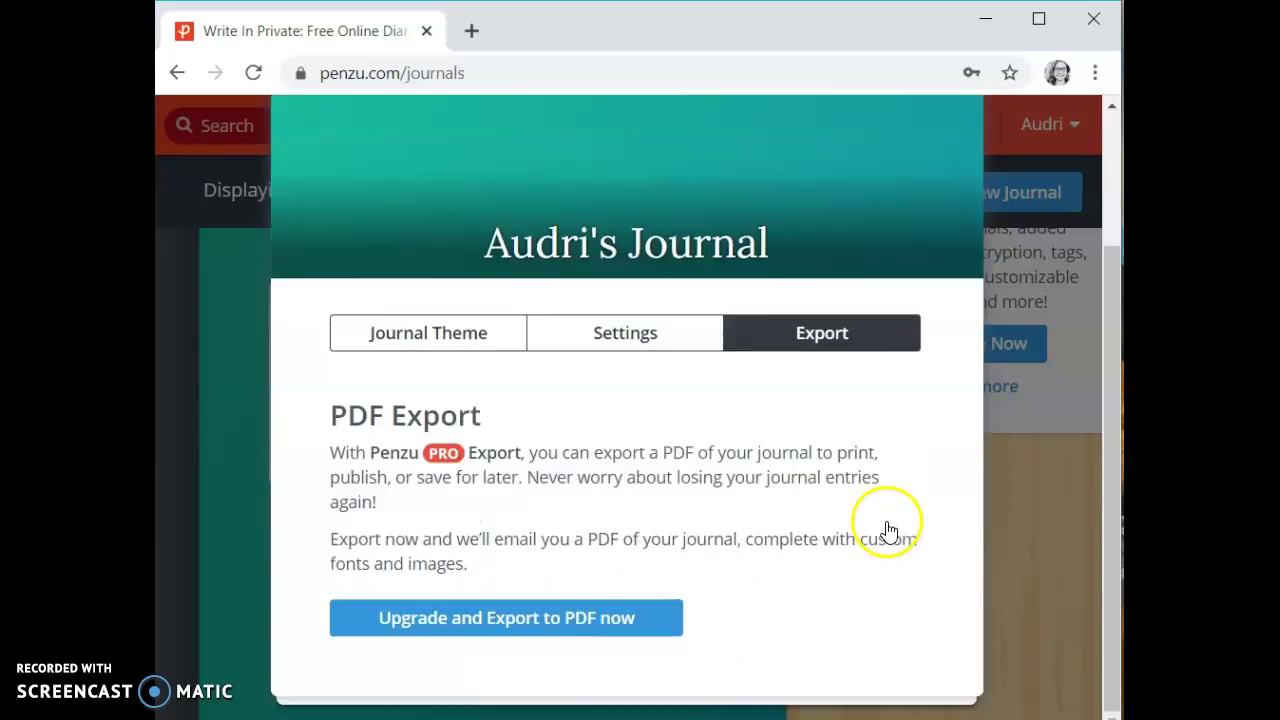
pyautogui.click(607, 340)
pyautogui.click(835, 706)
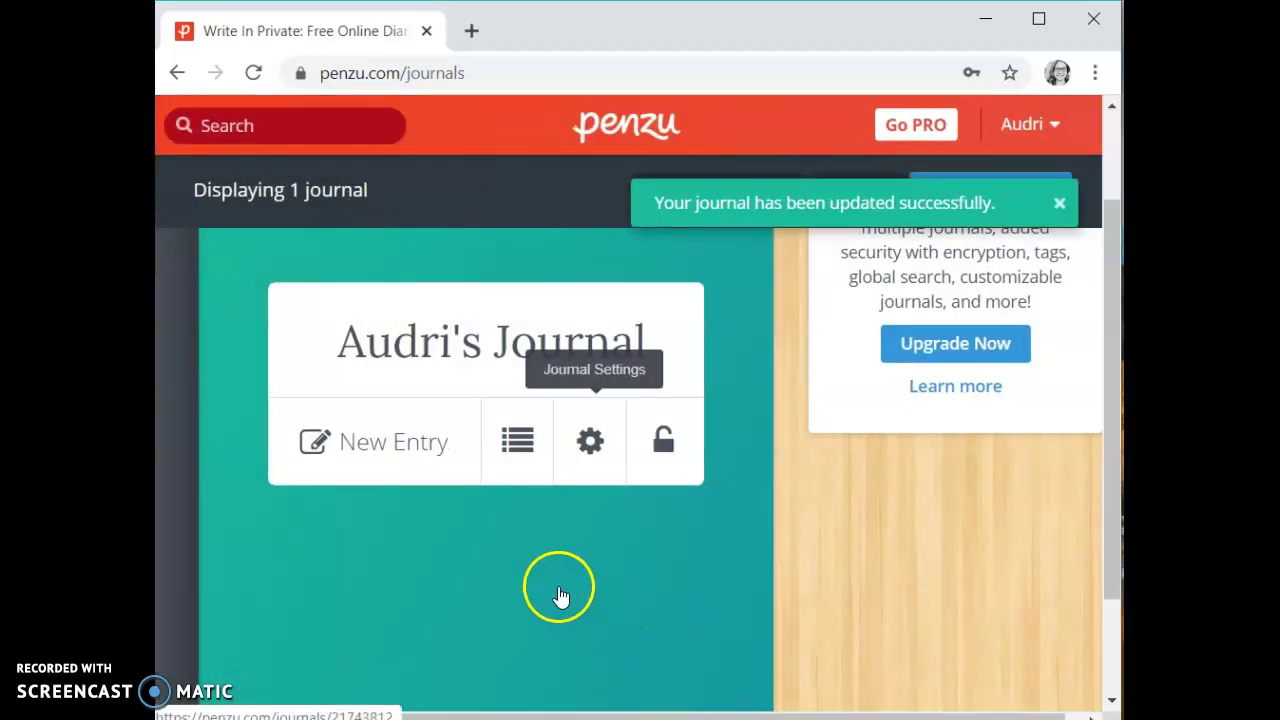
# Open the journal from its cover to a blank new entry, with Post 2, Post 1 and Example listed.
pyautogui.click(560, 595)
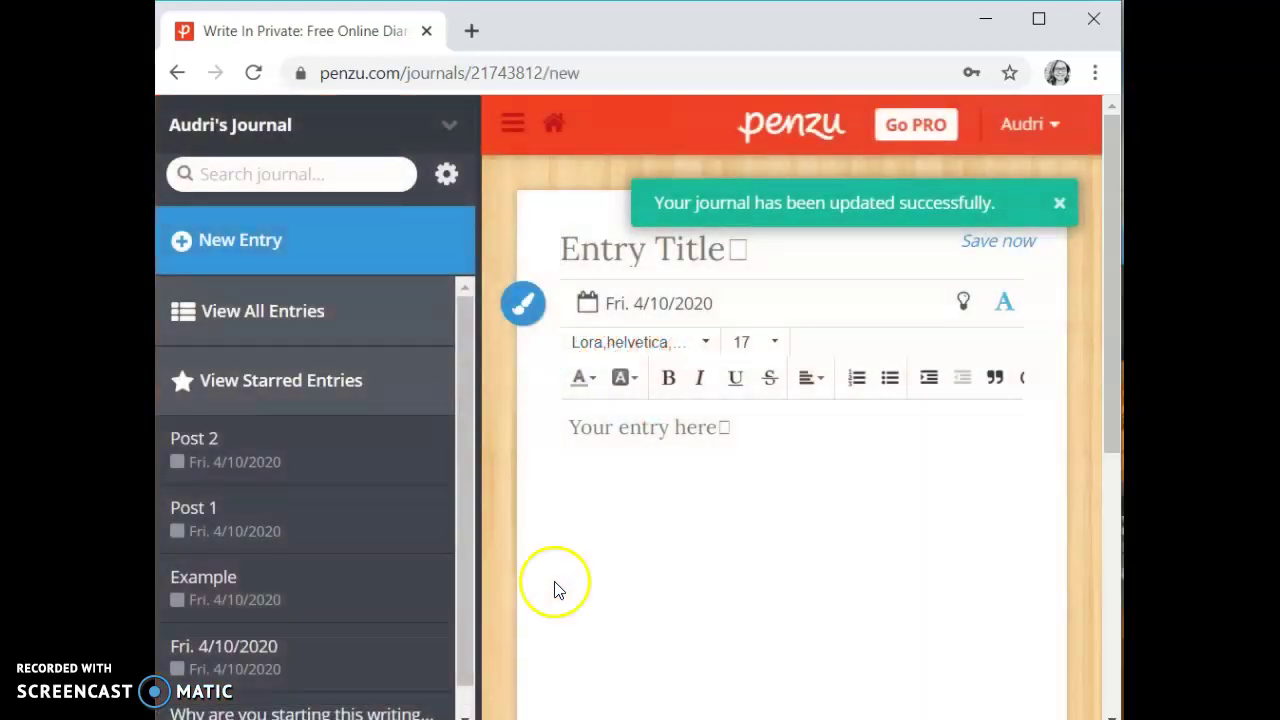
pyautogui.scroll(-1, 465, 365)
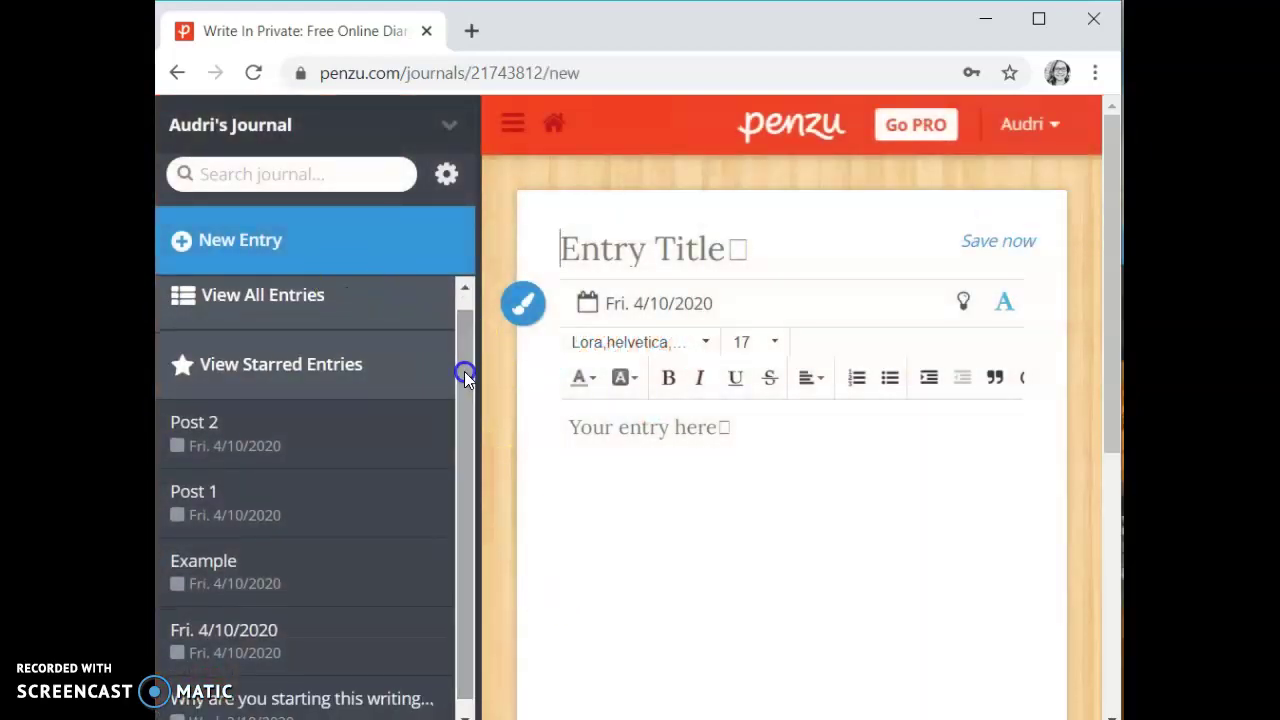
pyautogui.click(318, 378)
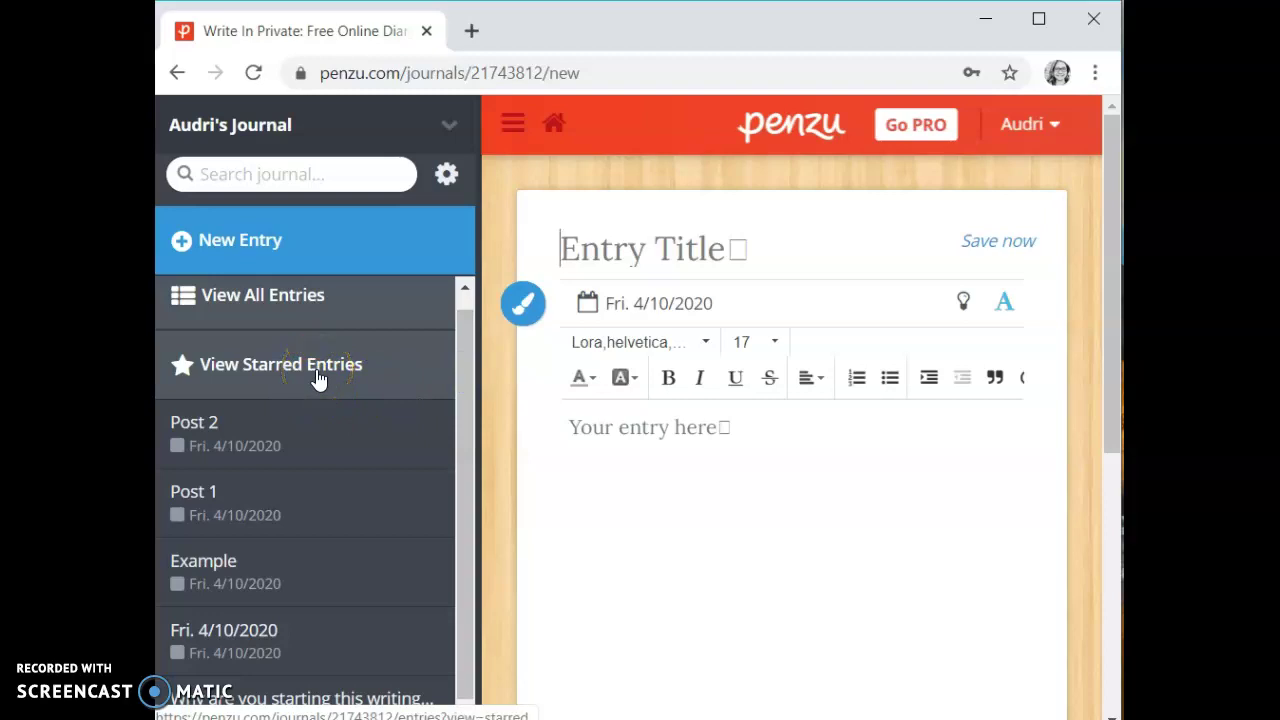